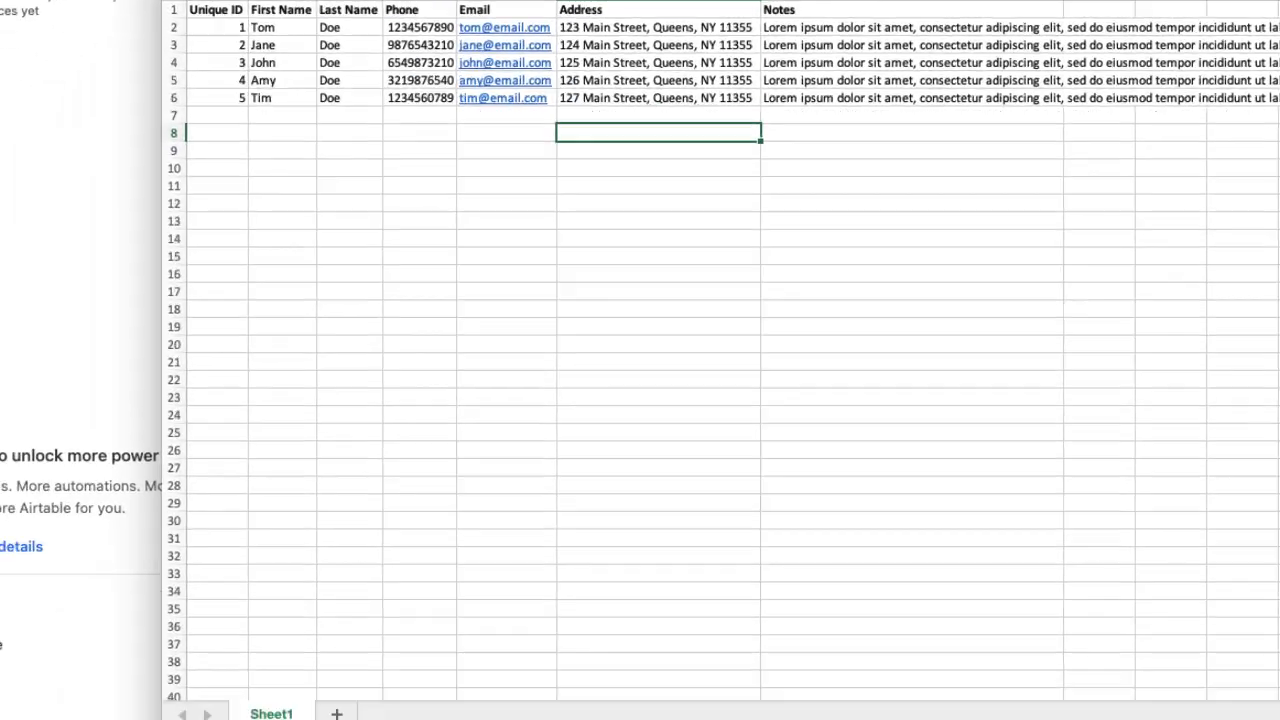
Switch to Airtable, create a new base and upload the Excel file Contacts_Tutorial.xlsx for import.
left_click(34, 50)
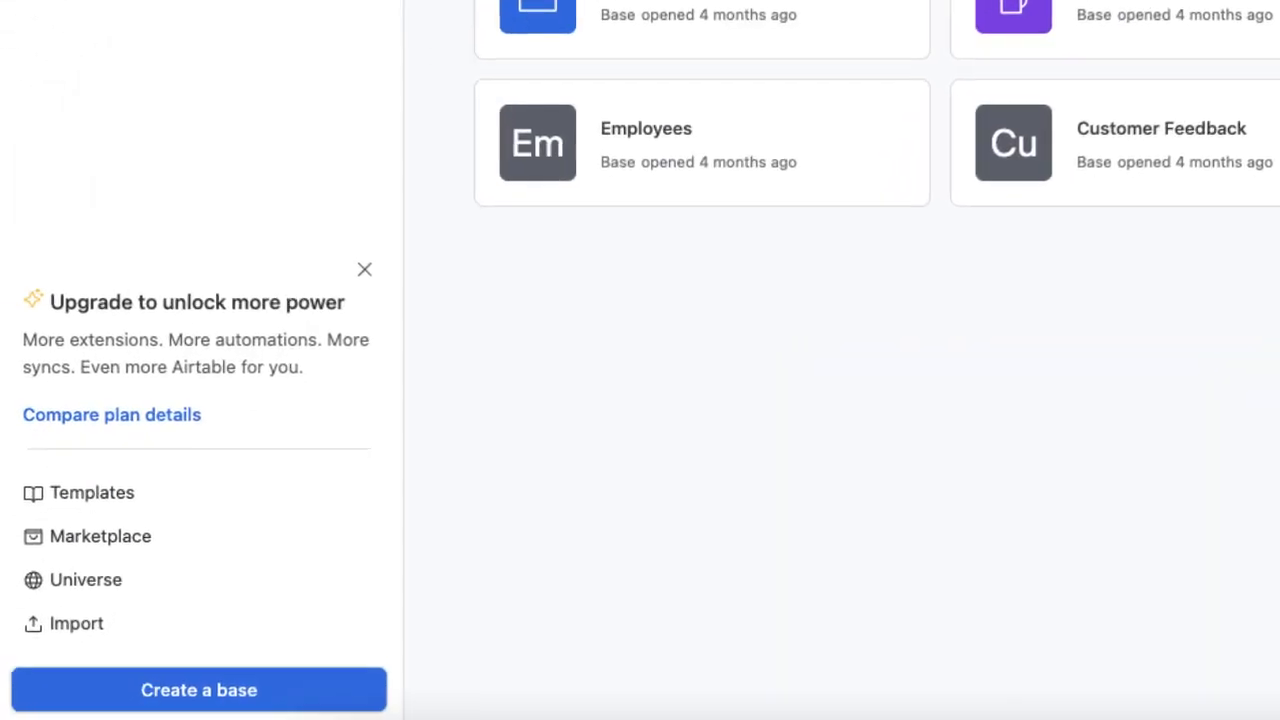
left_click(200, 690)
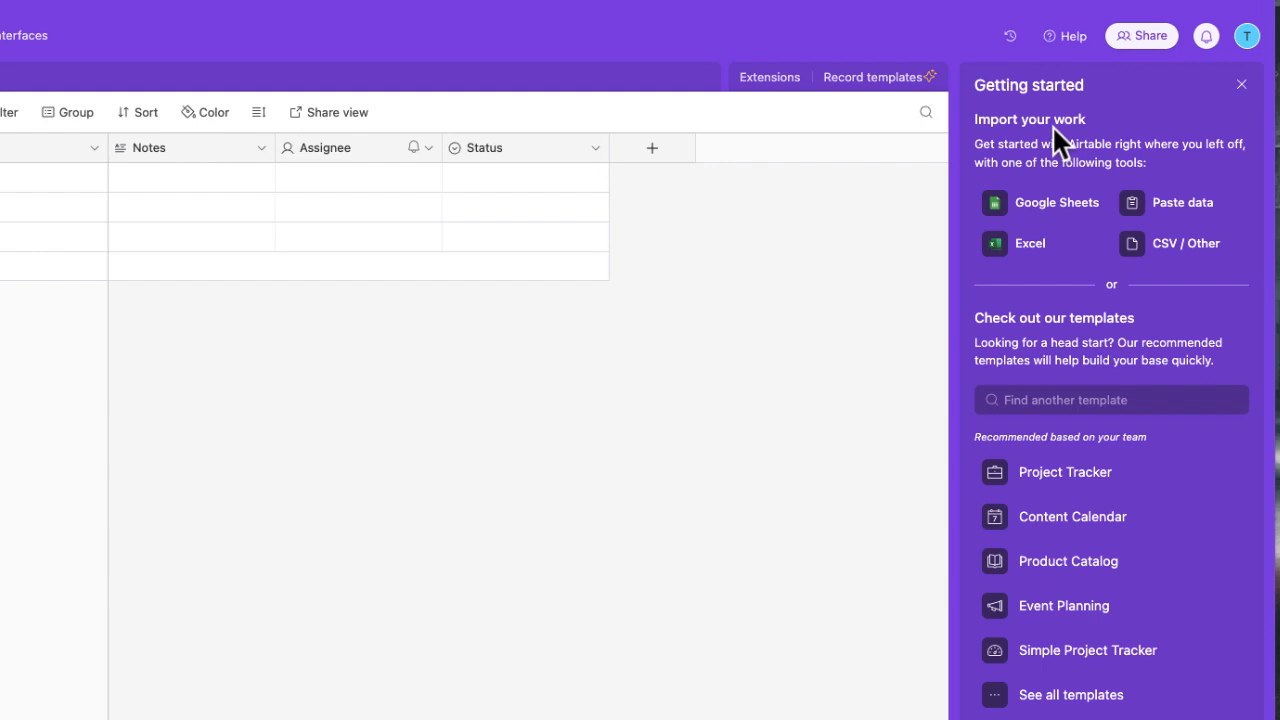
left_click(1025, 250)
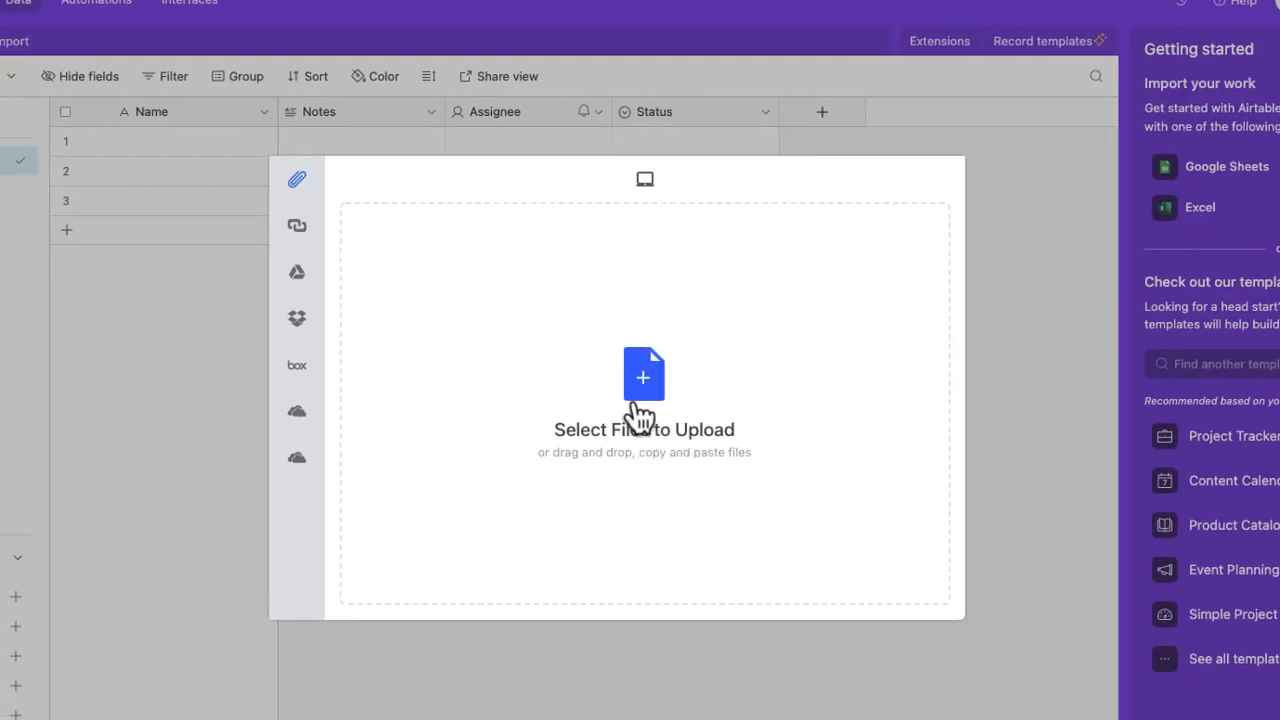
left_click(699, 366)
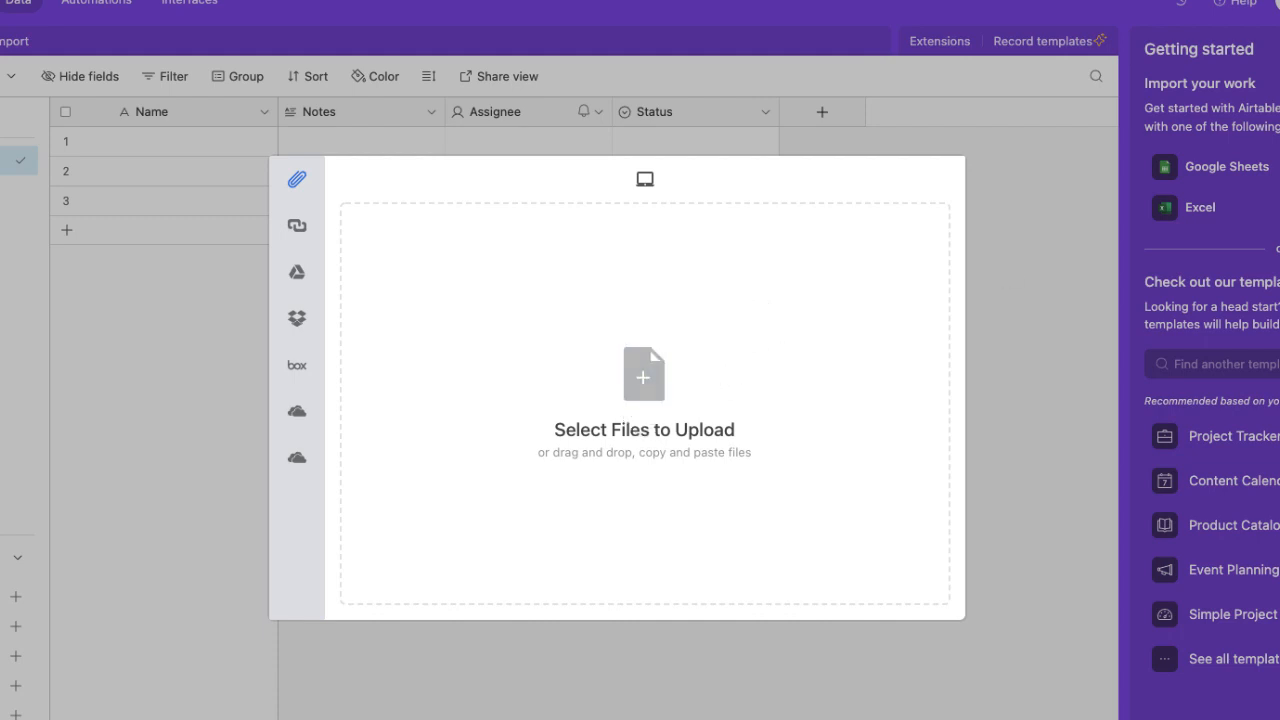
left_click_drag(1040, 230, 632, 370)
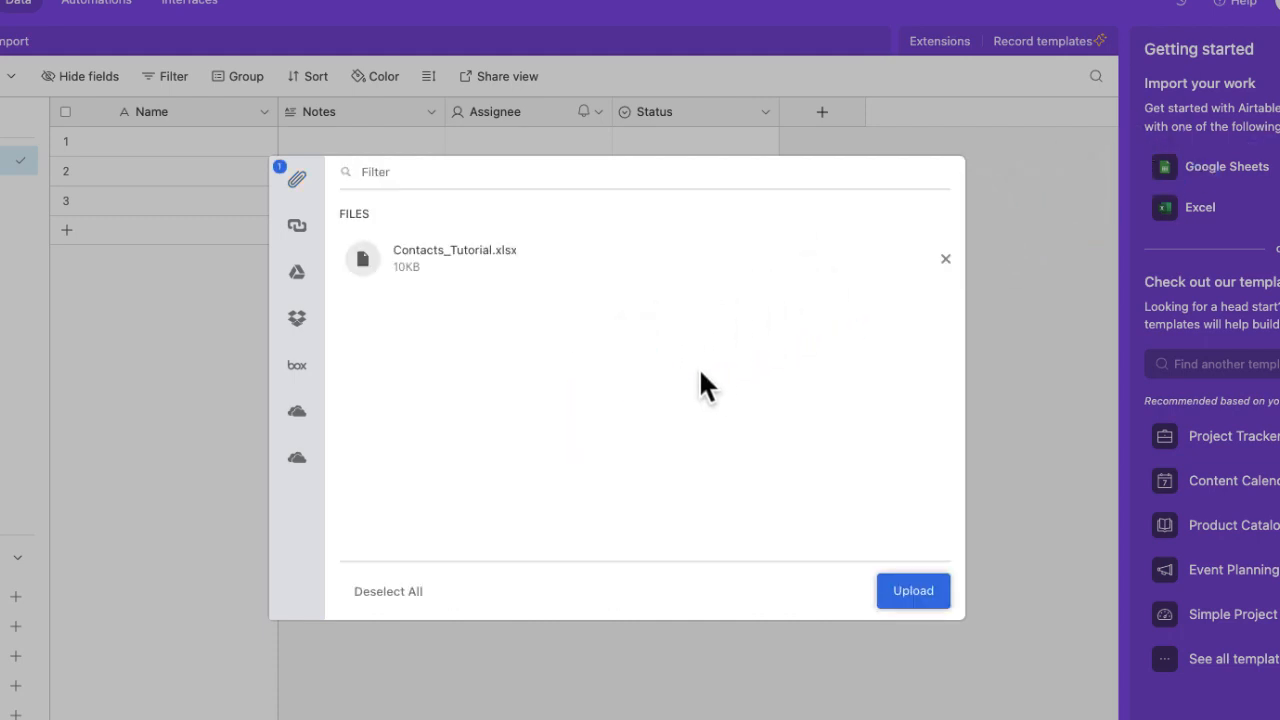
left_click(915, 600)
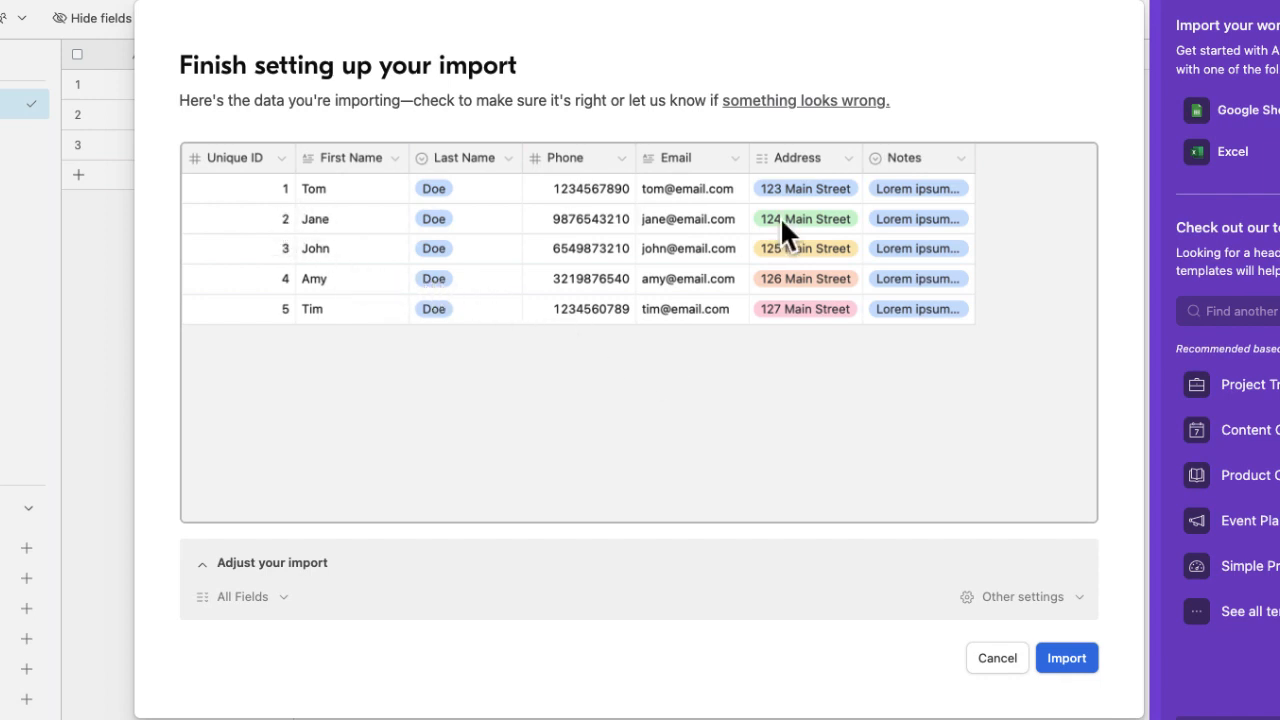
left_click(1033, 606)
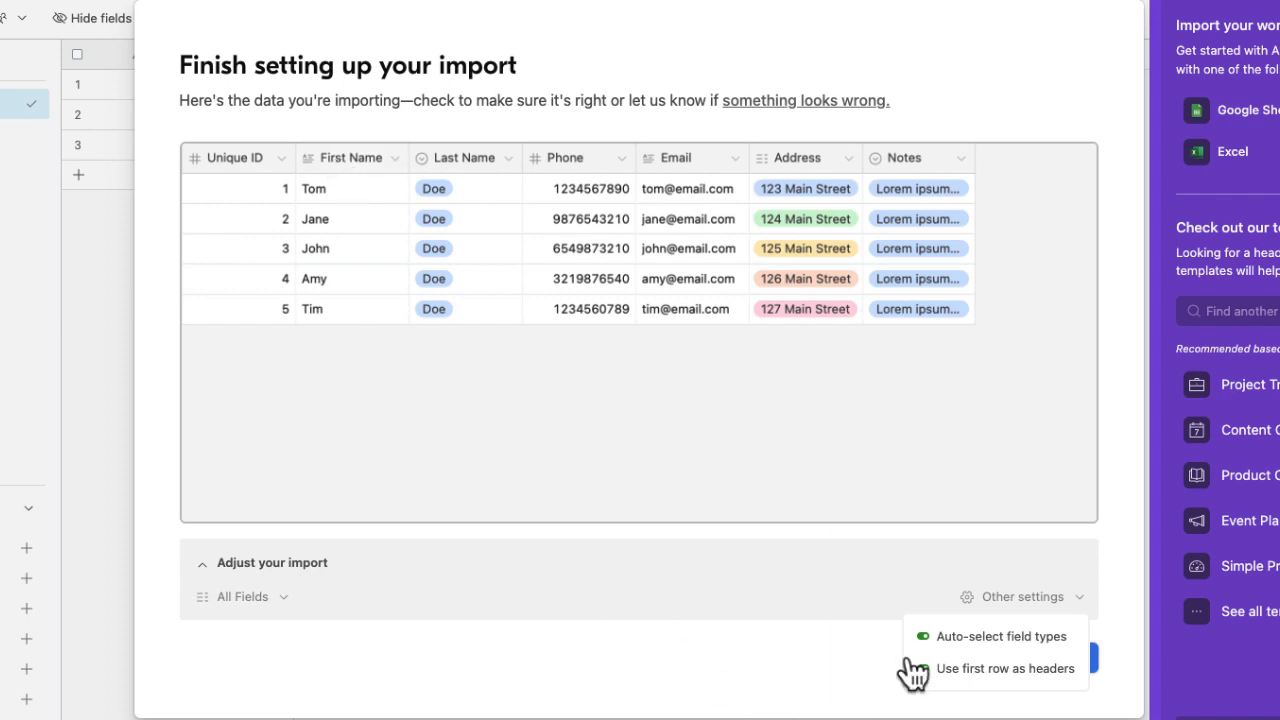
left_click(335, 122)
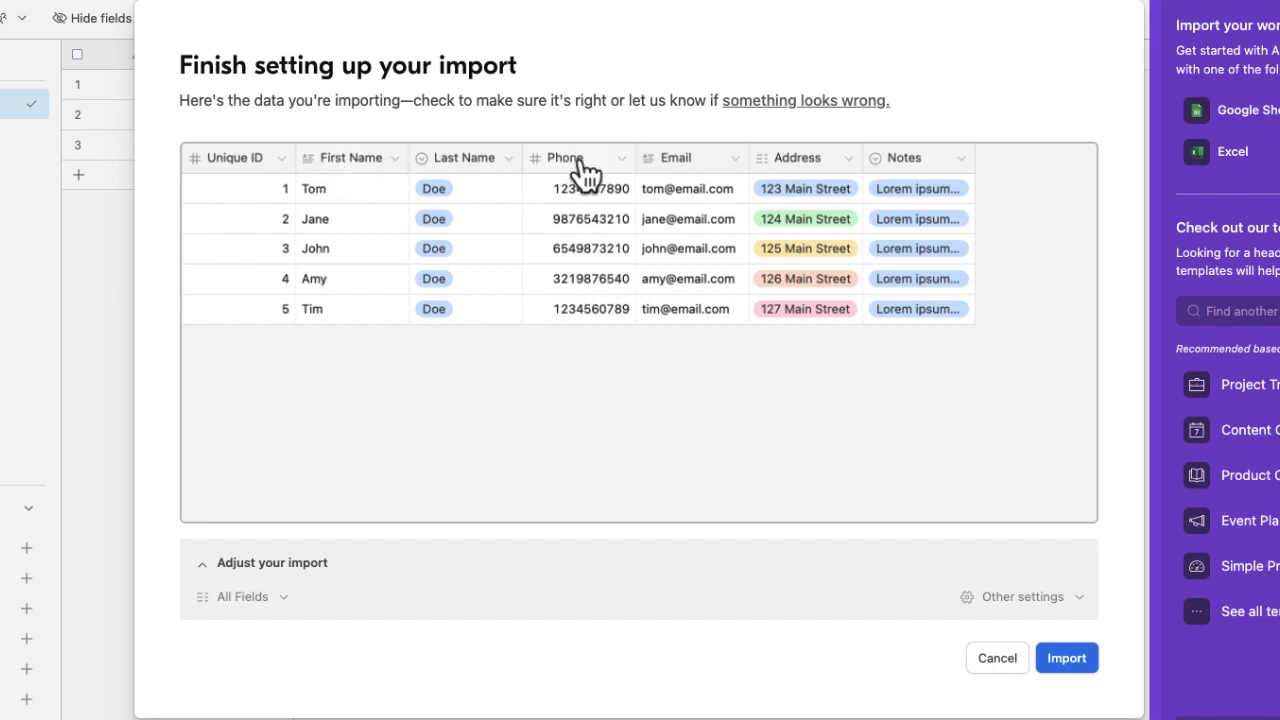
Set the field type of both First Name and Last Name to Single line text in the import preview.
left_click(347, 165)
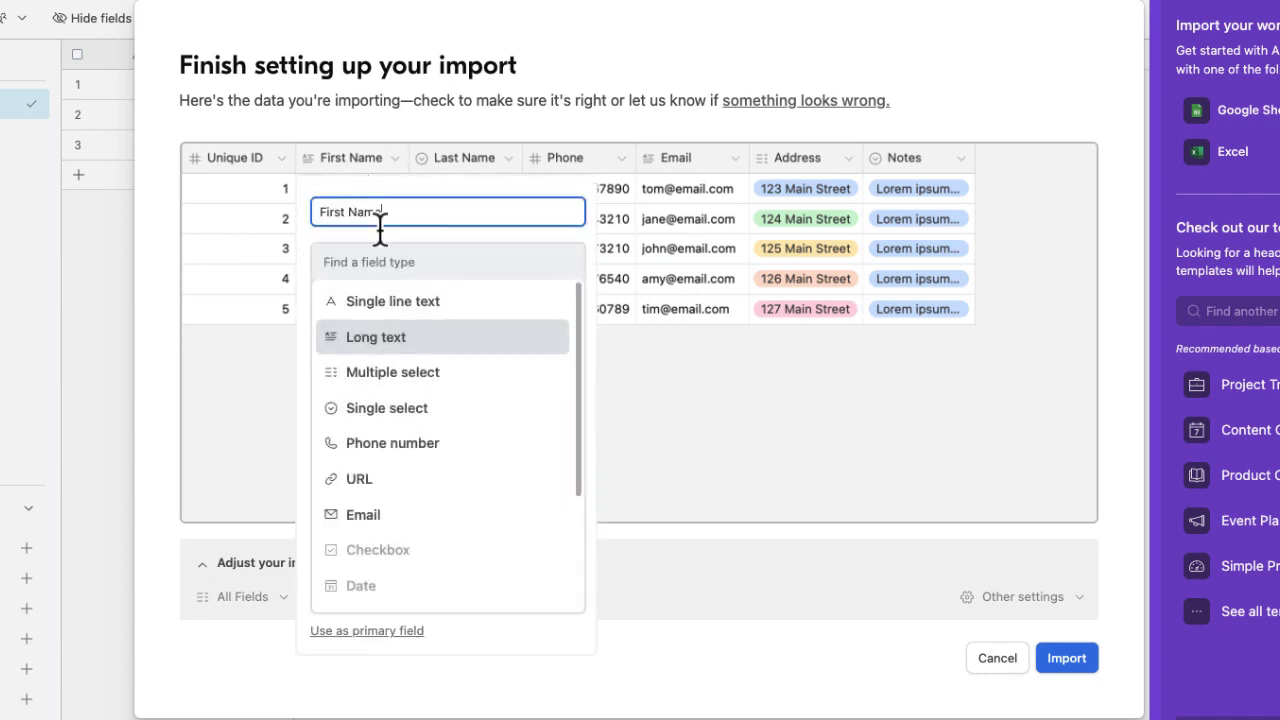
left_click(408, 305)
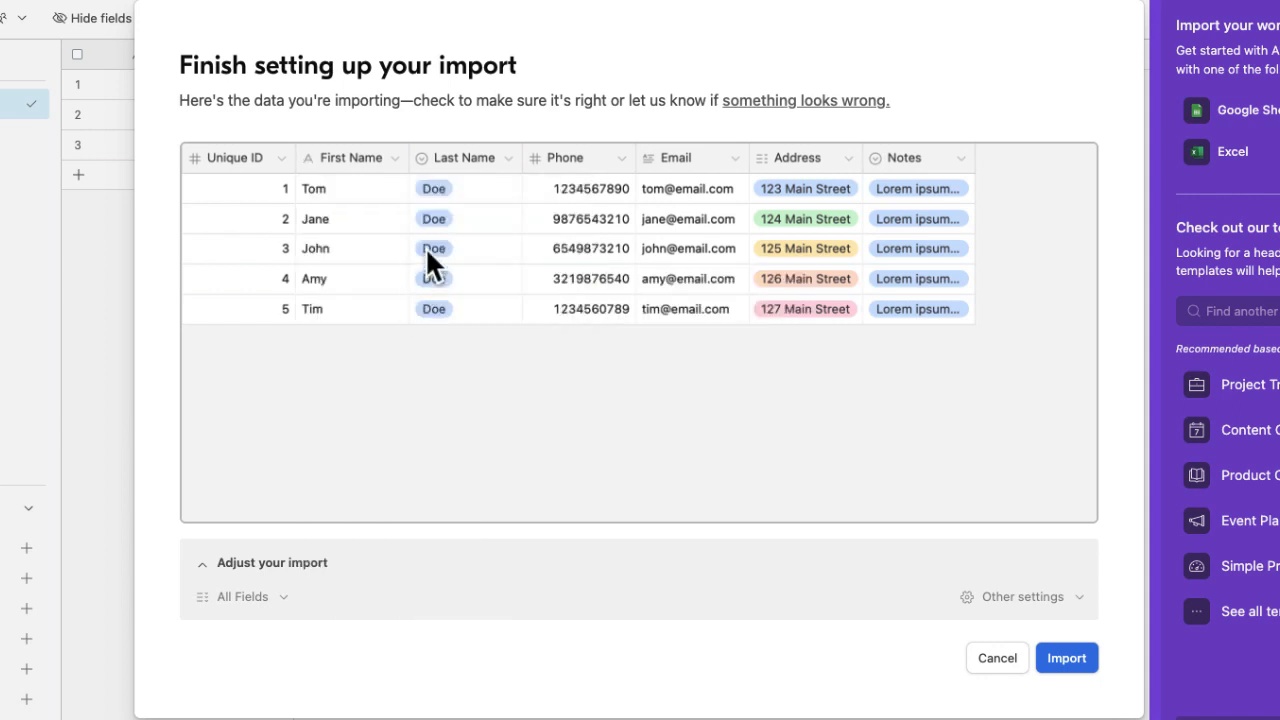
left_click(452, 173)
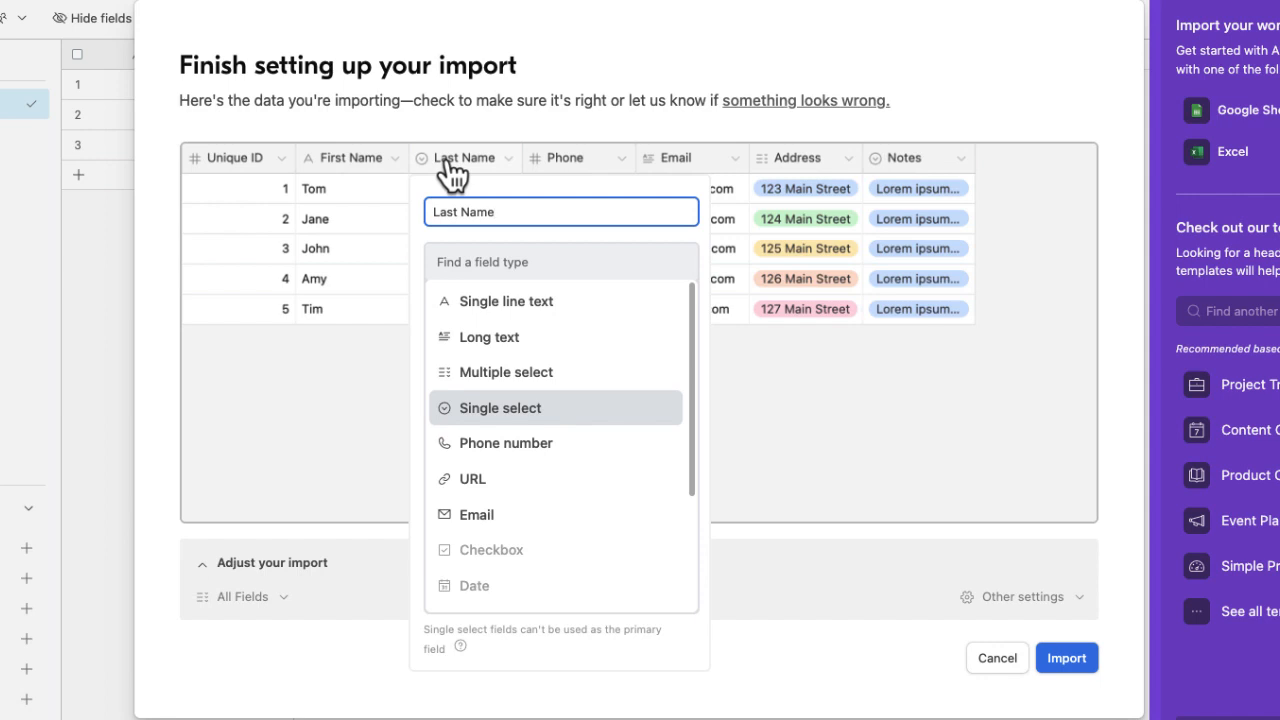
left_click(548, 304)
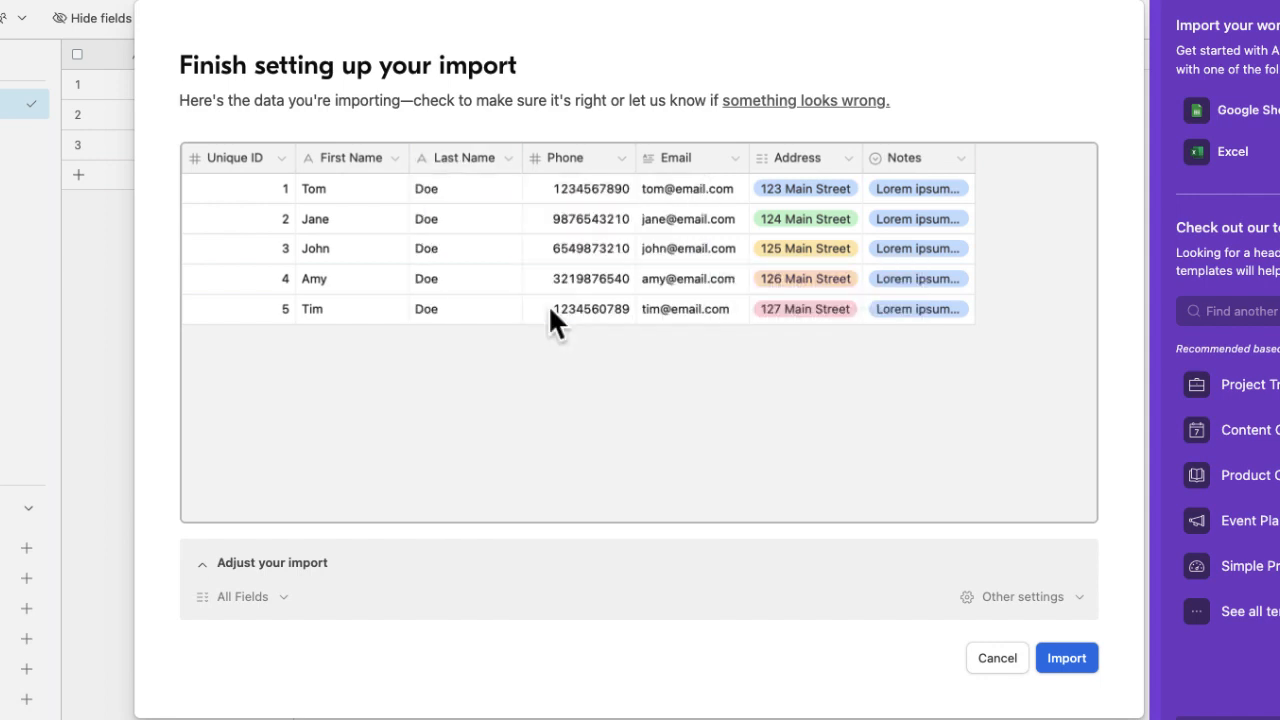
Set the Phone field's type to Phone number and the Email field's type to Email.
left_click(560, 168)
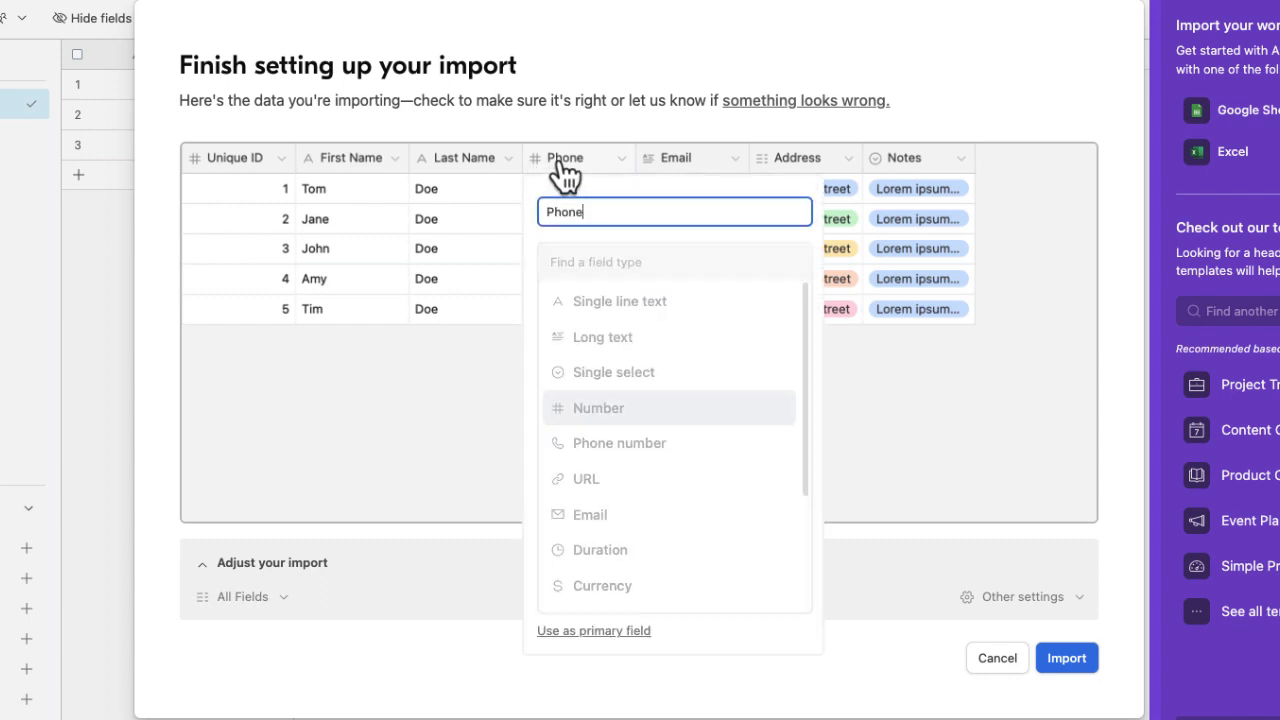
left_click(633, 455)
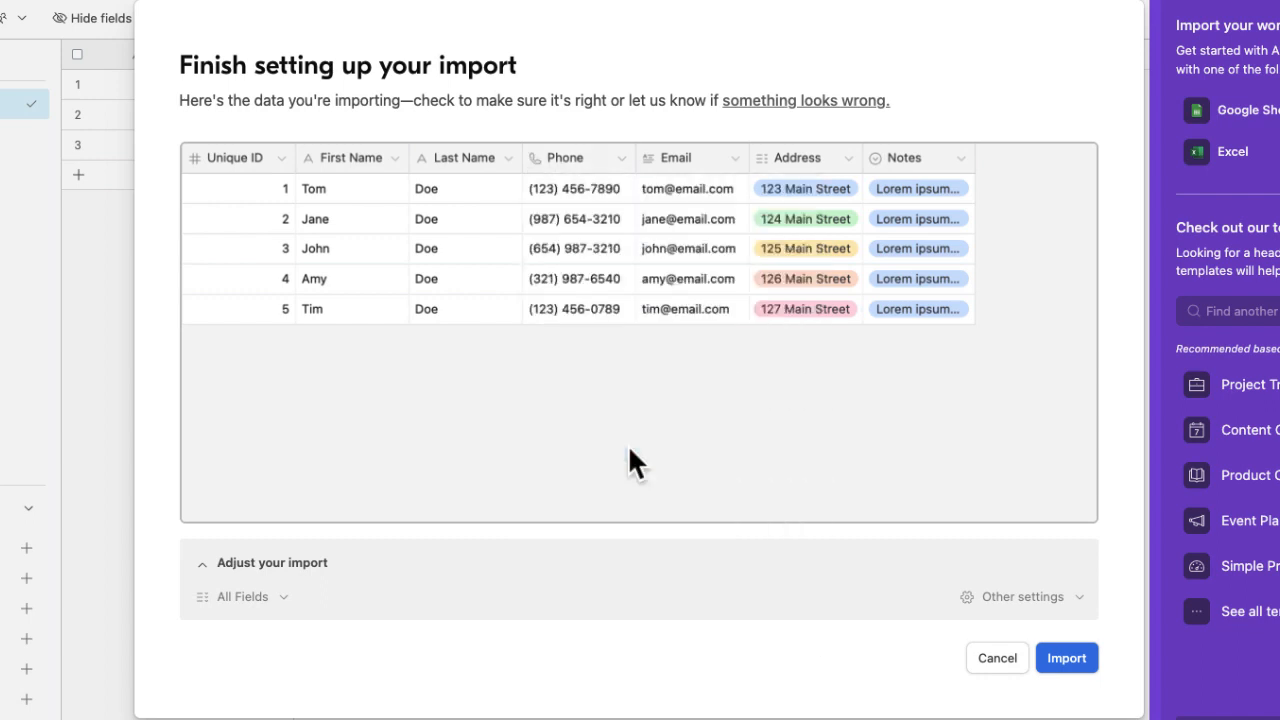
left_click(655, 160)
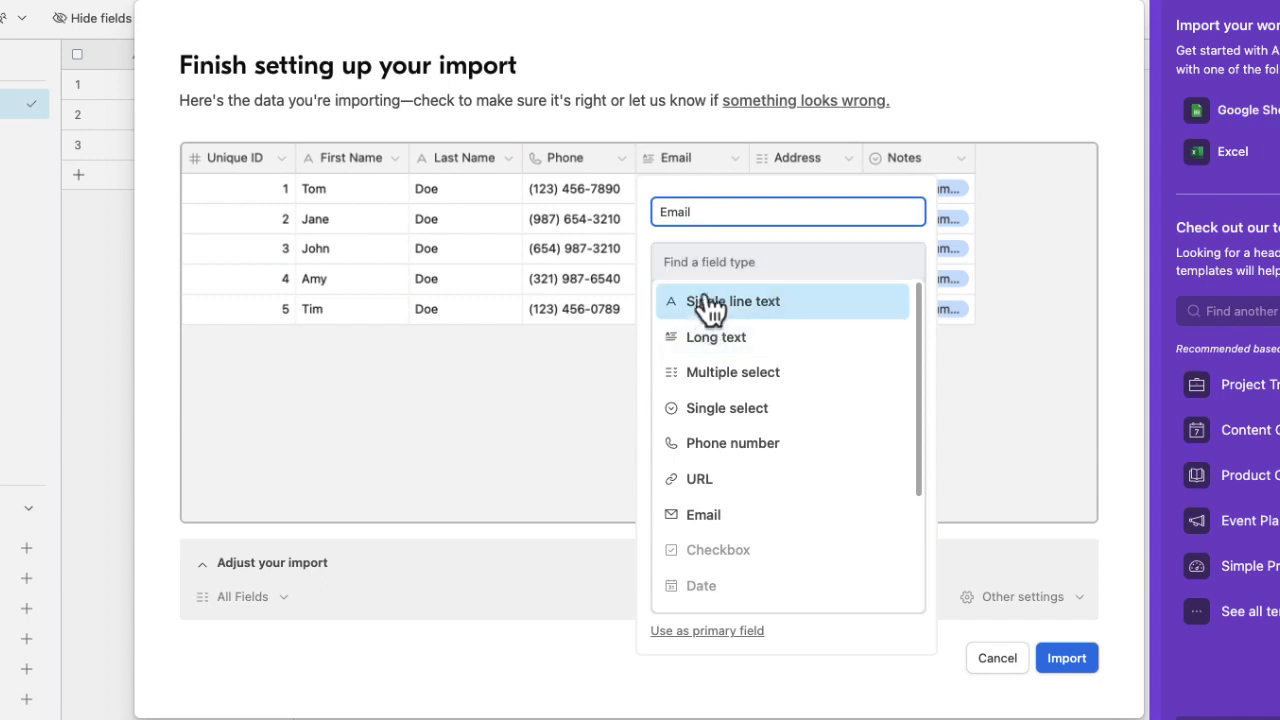
left_click(708, 514)
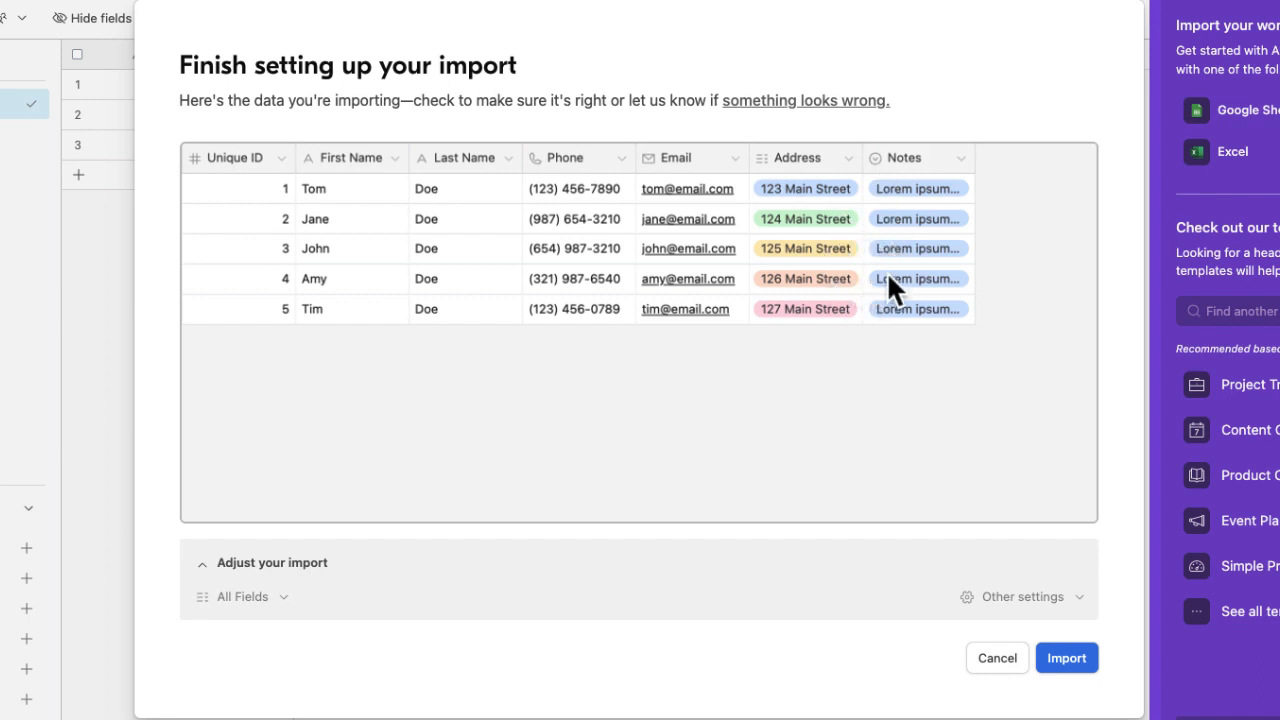
Set the Address field's type to Single line text and the Notes field's type to Long text.
left_click(803, 162)
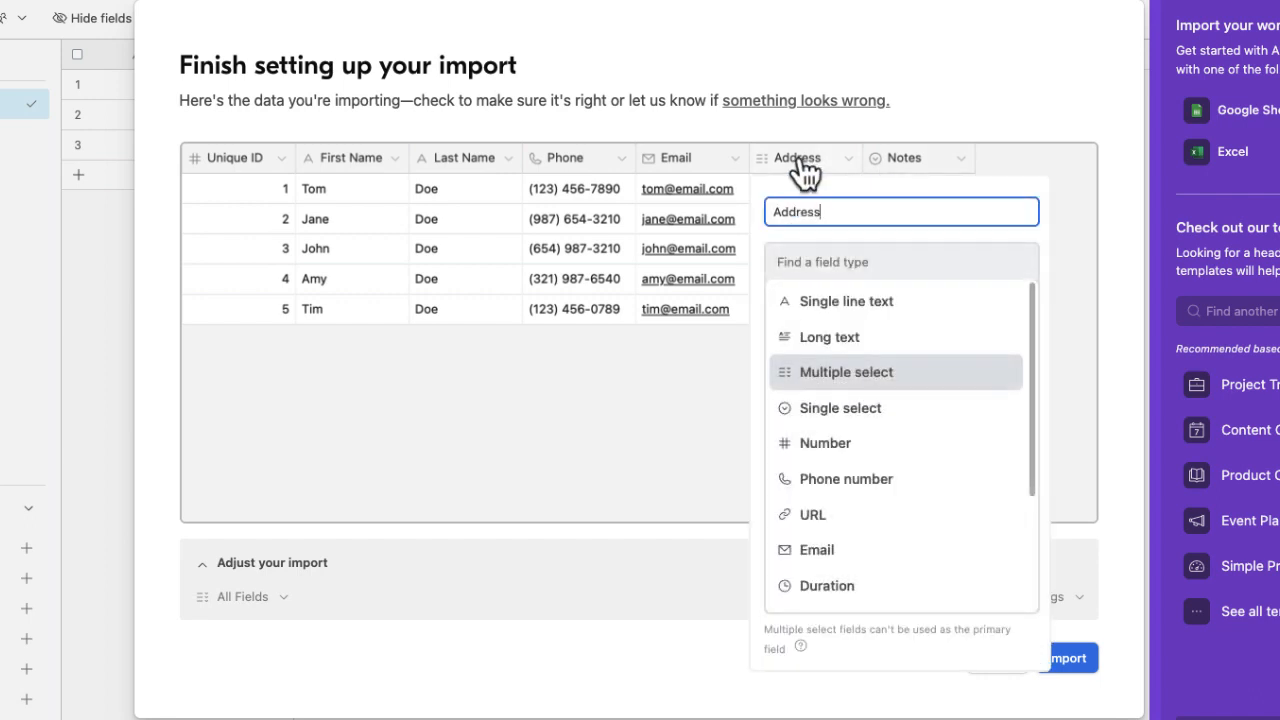
left_click(850, 303)
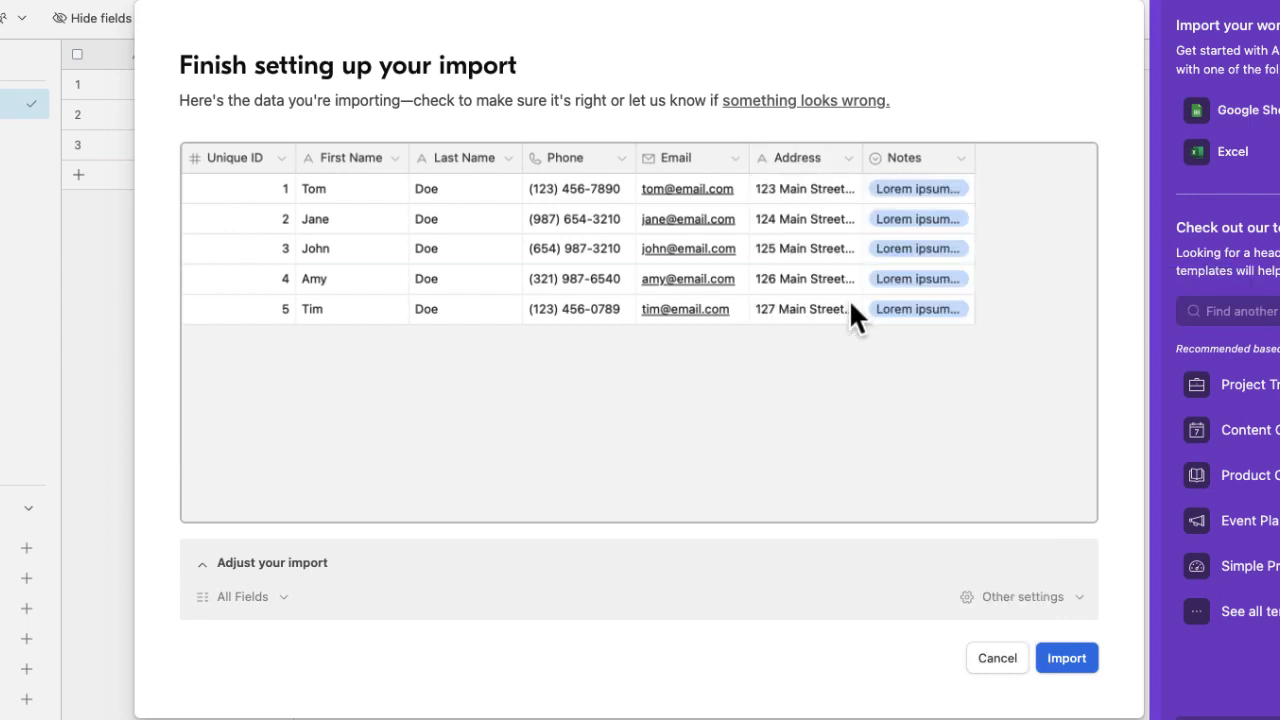
left_click(903, 163)
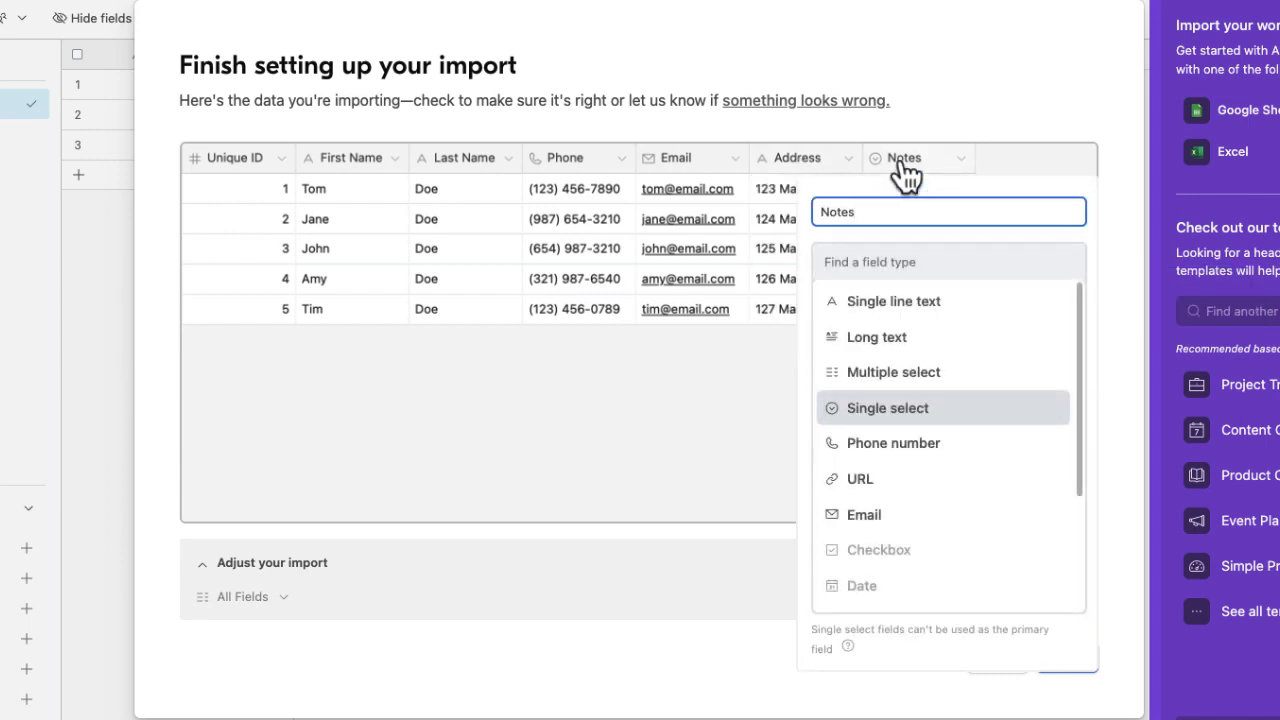
left_click(840, 338)
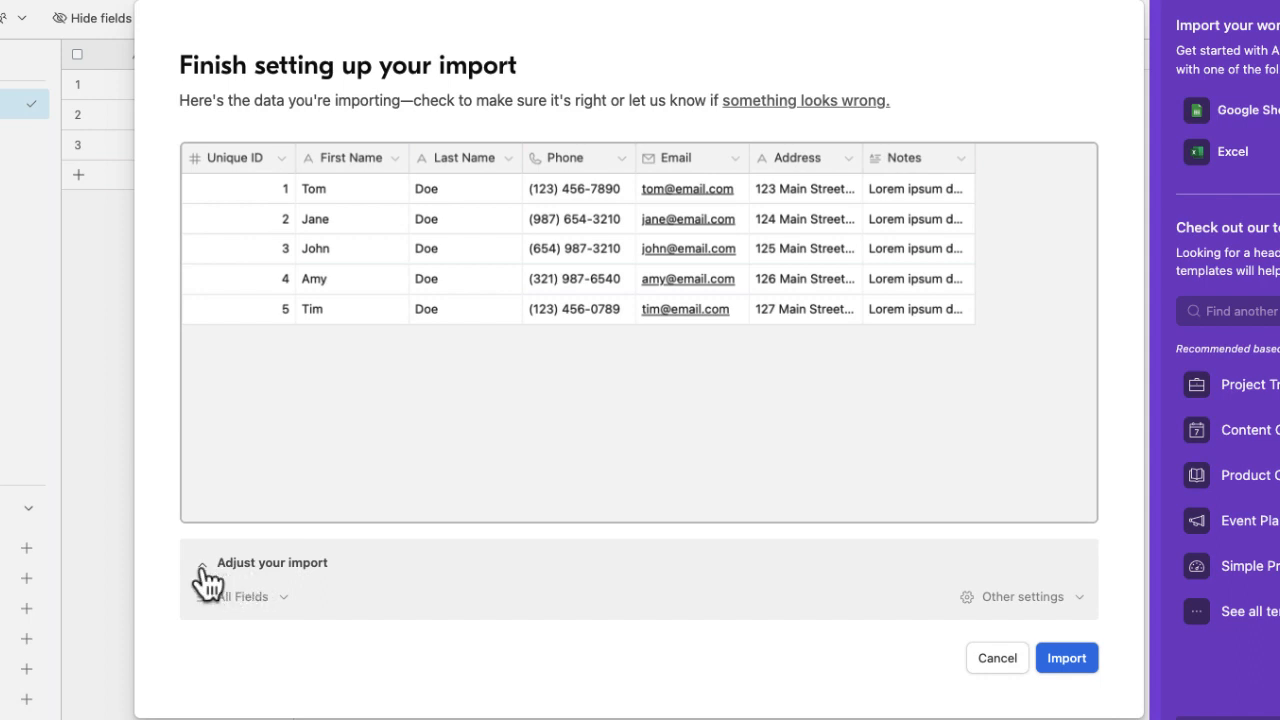
Exclude the Notes field from the import, and include it again.
left_click(272, 604)
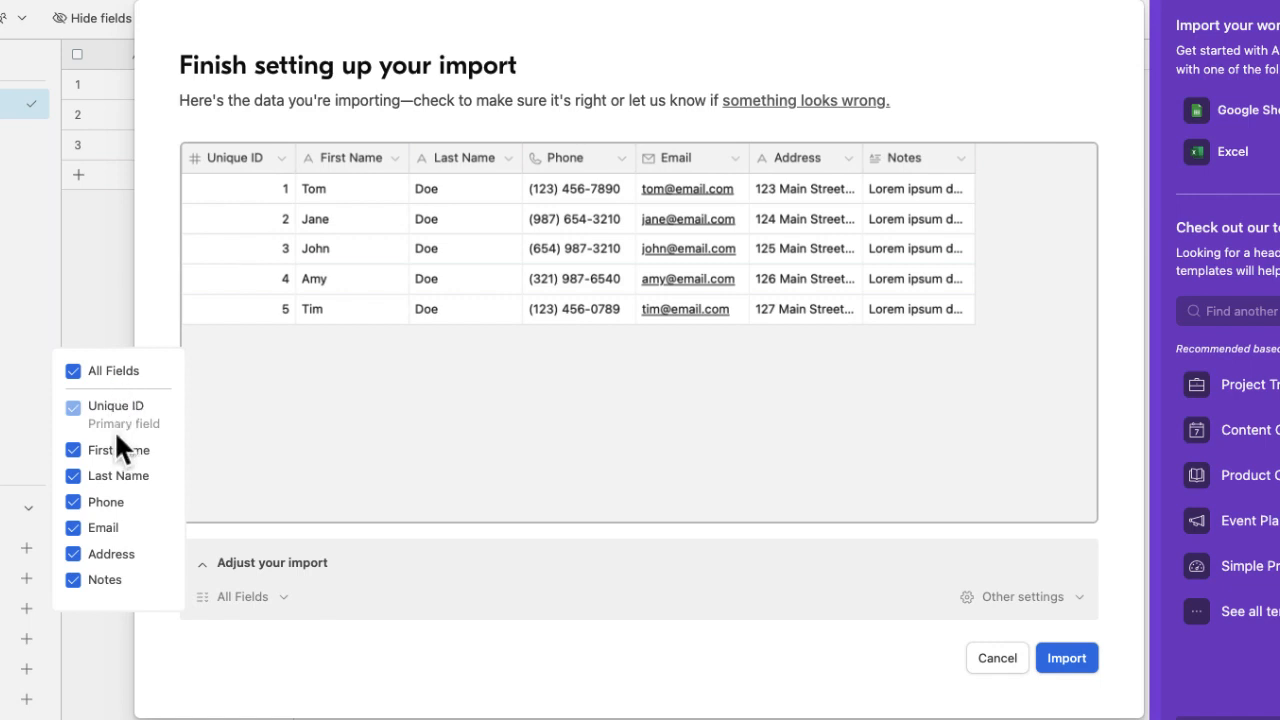
left_click(73, 582)
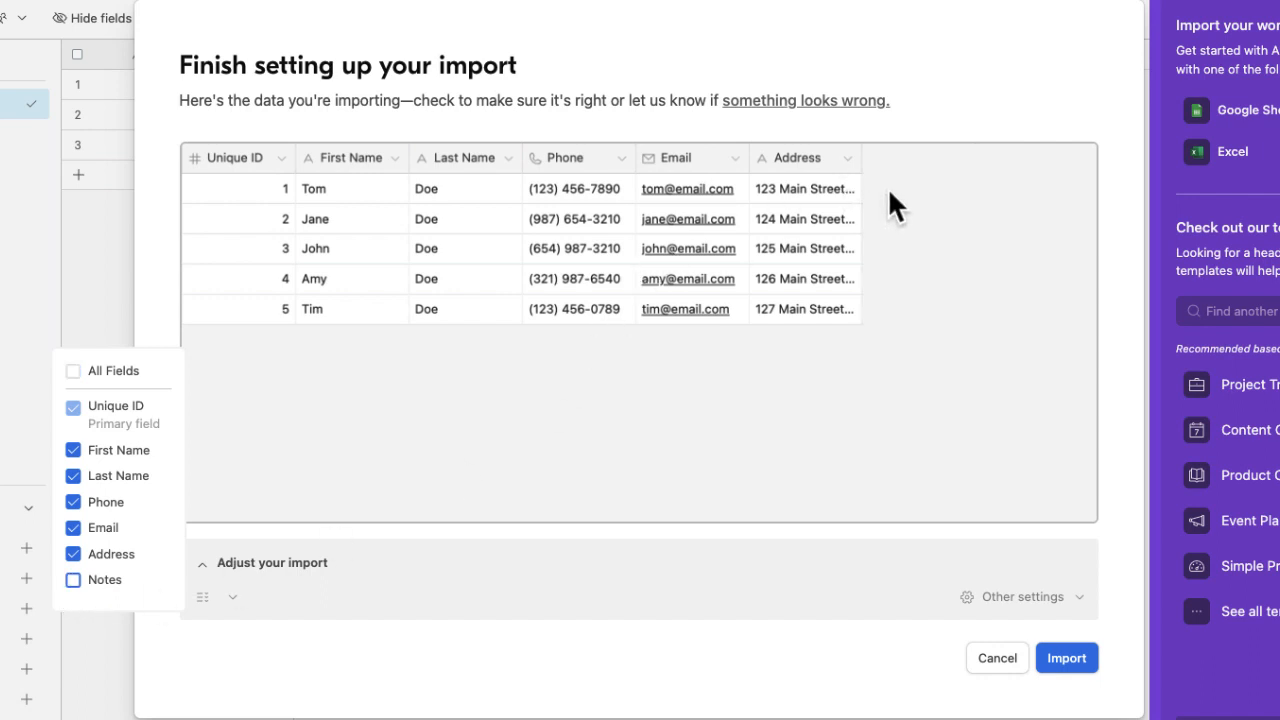
left_click(73, 582)
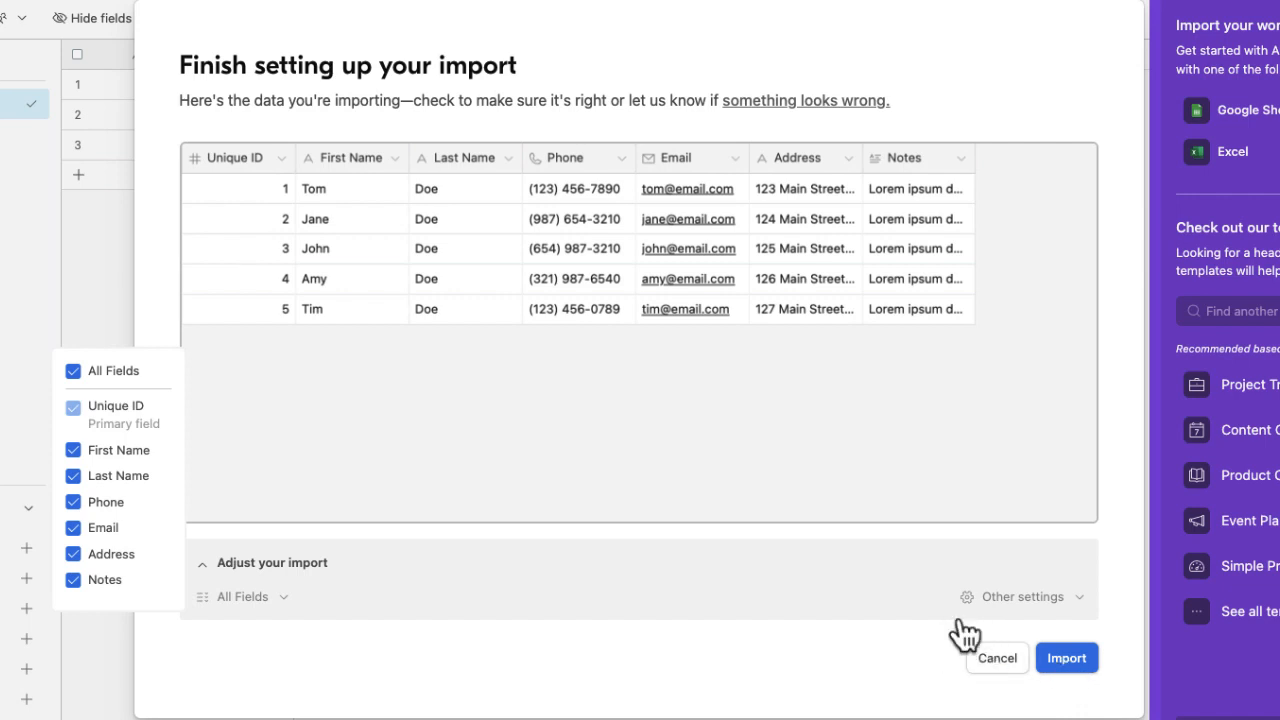
Import the contacts with the first row used as headers and close the sidebar of import tools and templates.
left_click(1030, 598)
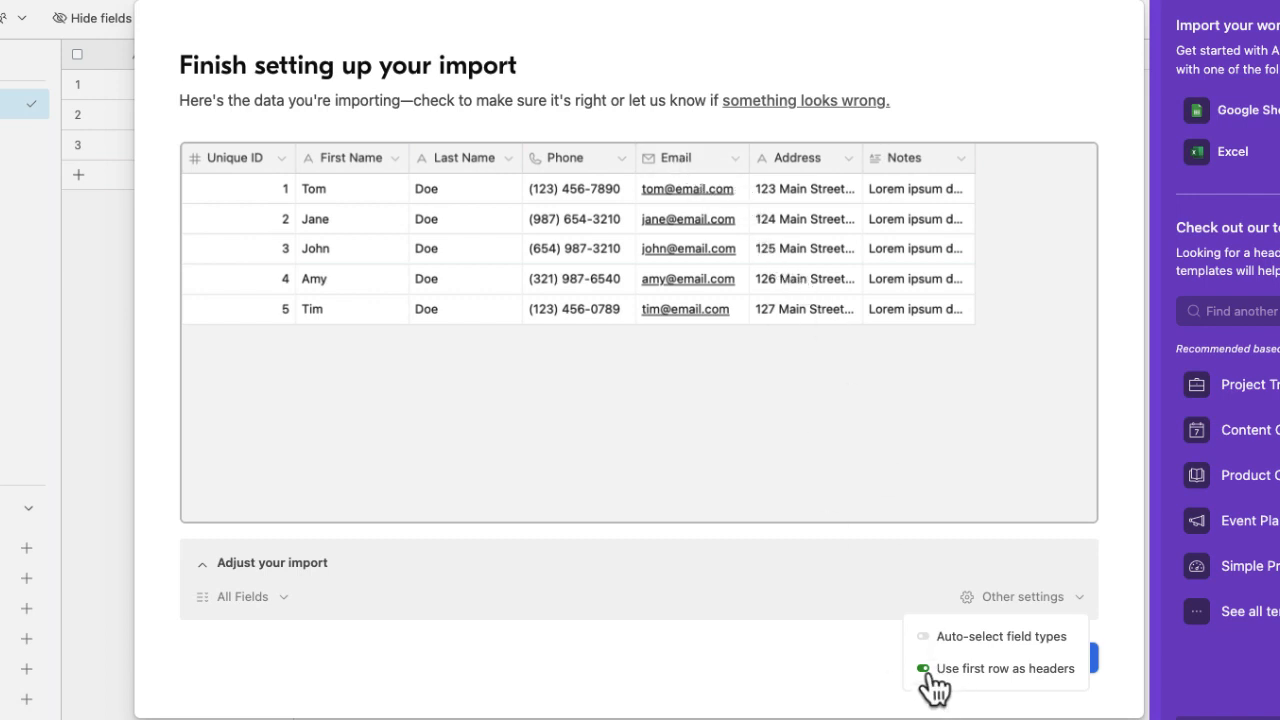
left_click(816, 680)
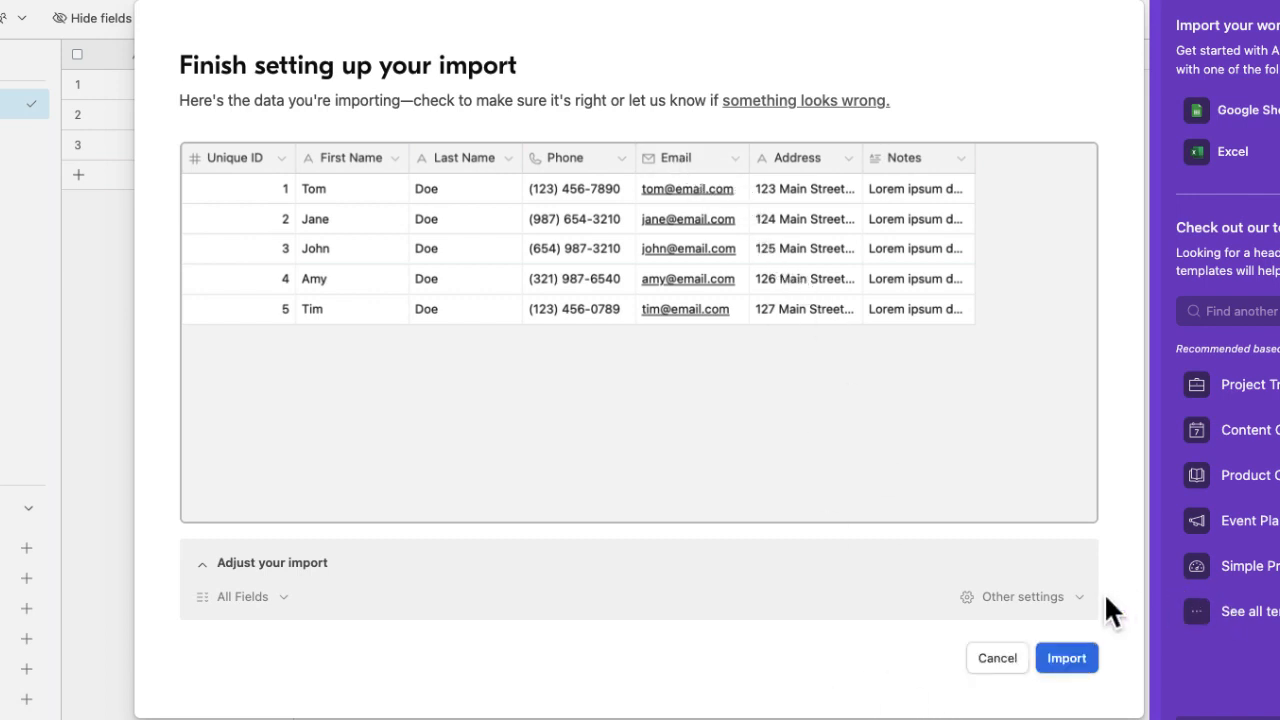
left_click(1064, 660)
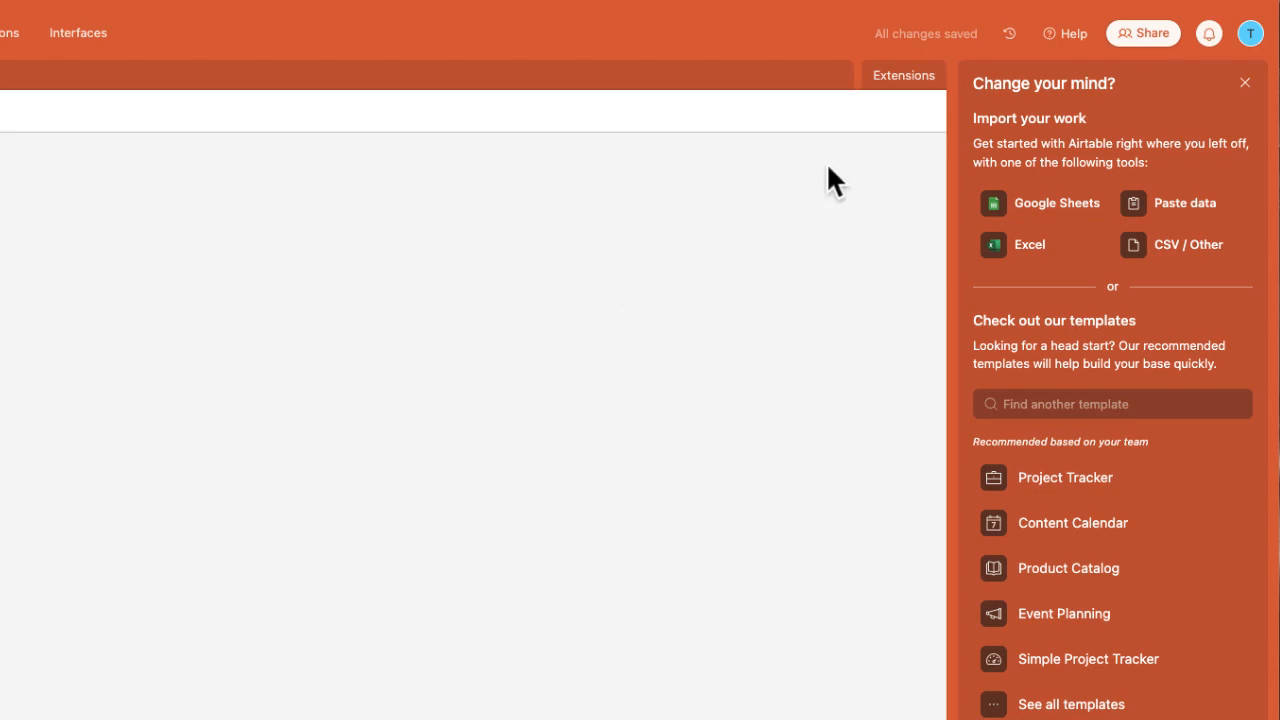
left_click(1246, 83)
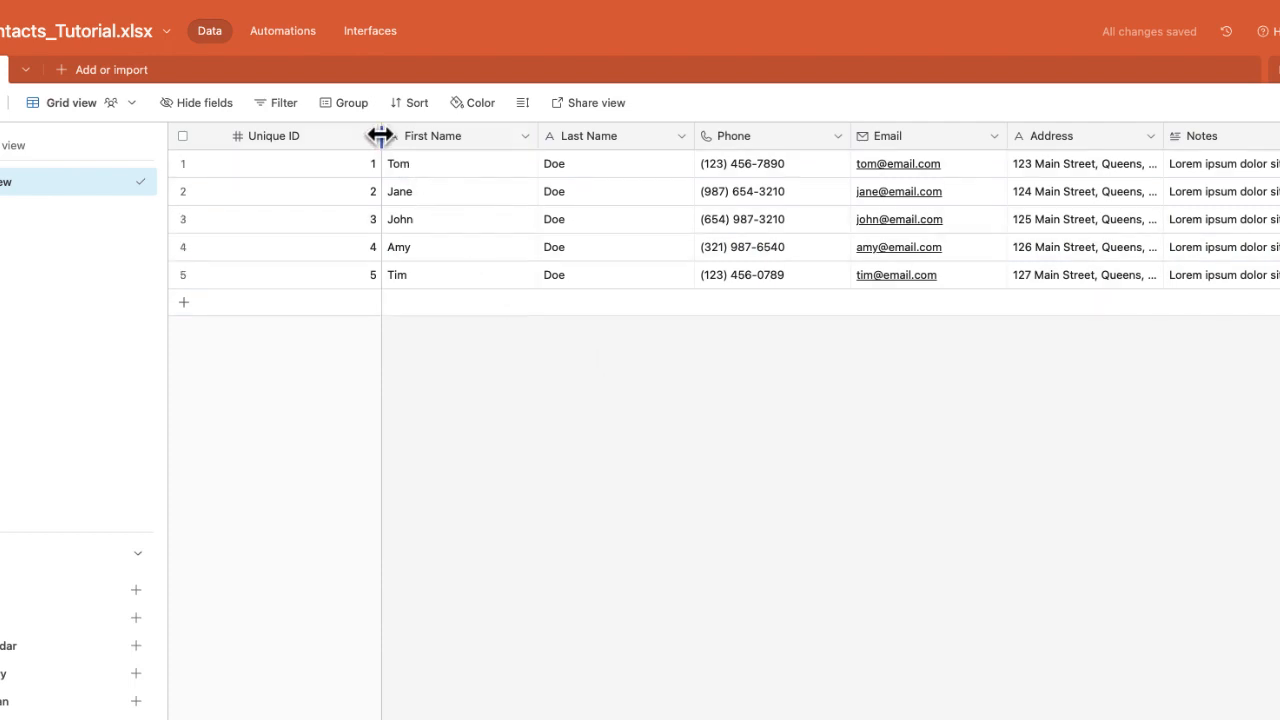
Narrow the Unique ID, First Name, Last Name, Phone and Email columns to fit their contents, and widen the Notes column.
left_click_drag(381, 136, 330, 136)
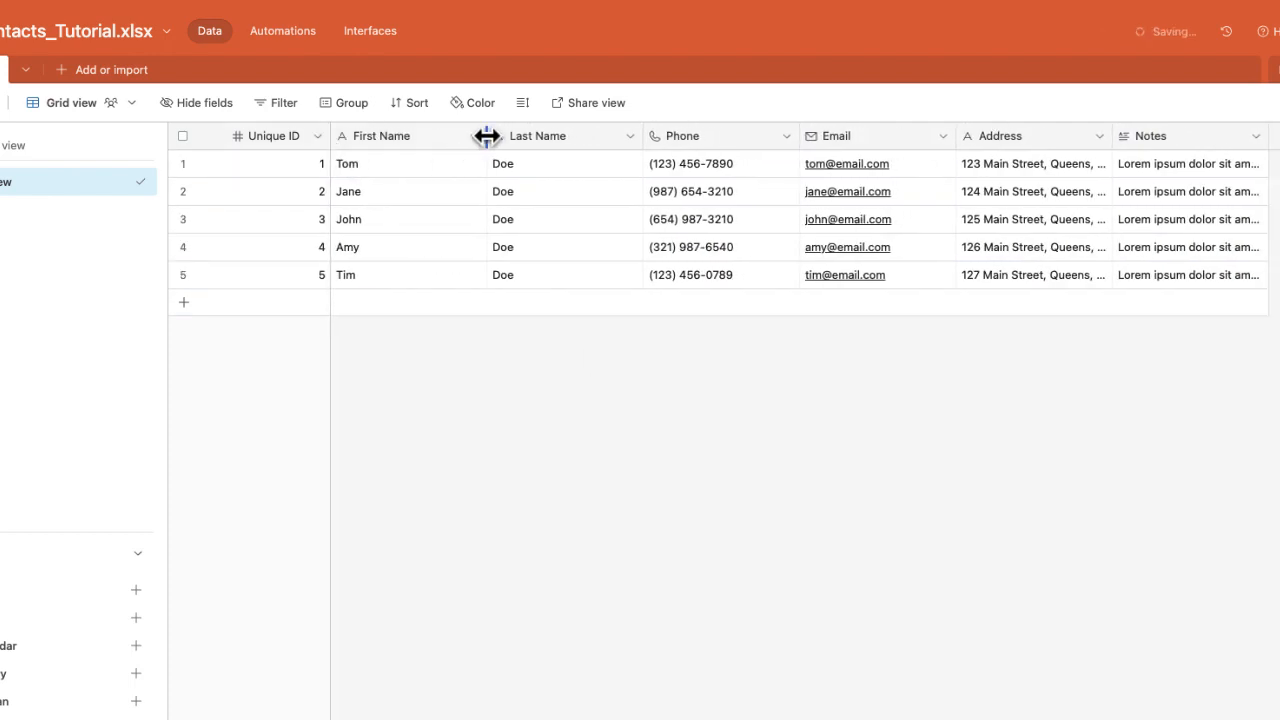
left_click_drag(487, 136, 439, 136)
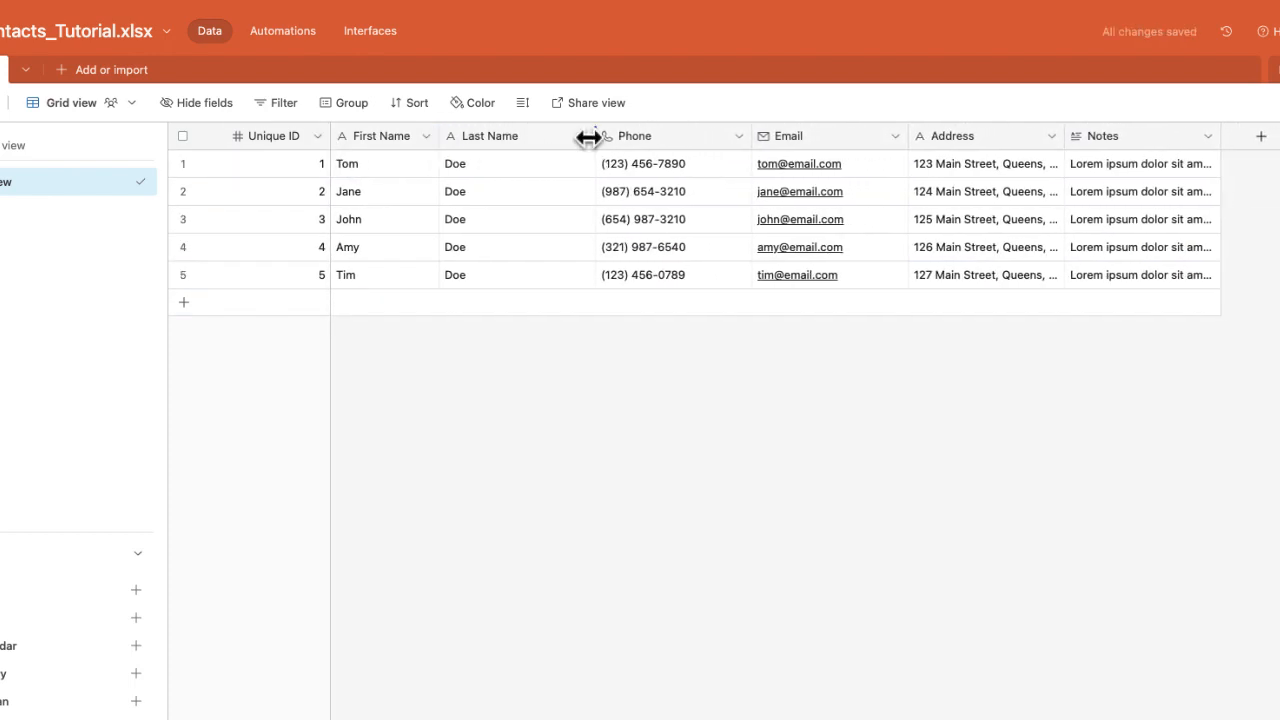
left_click_drag(589, 136, 546, 136)
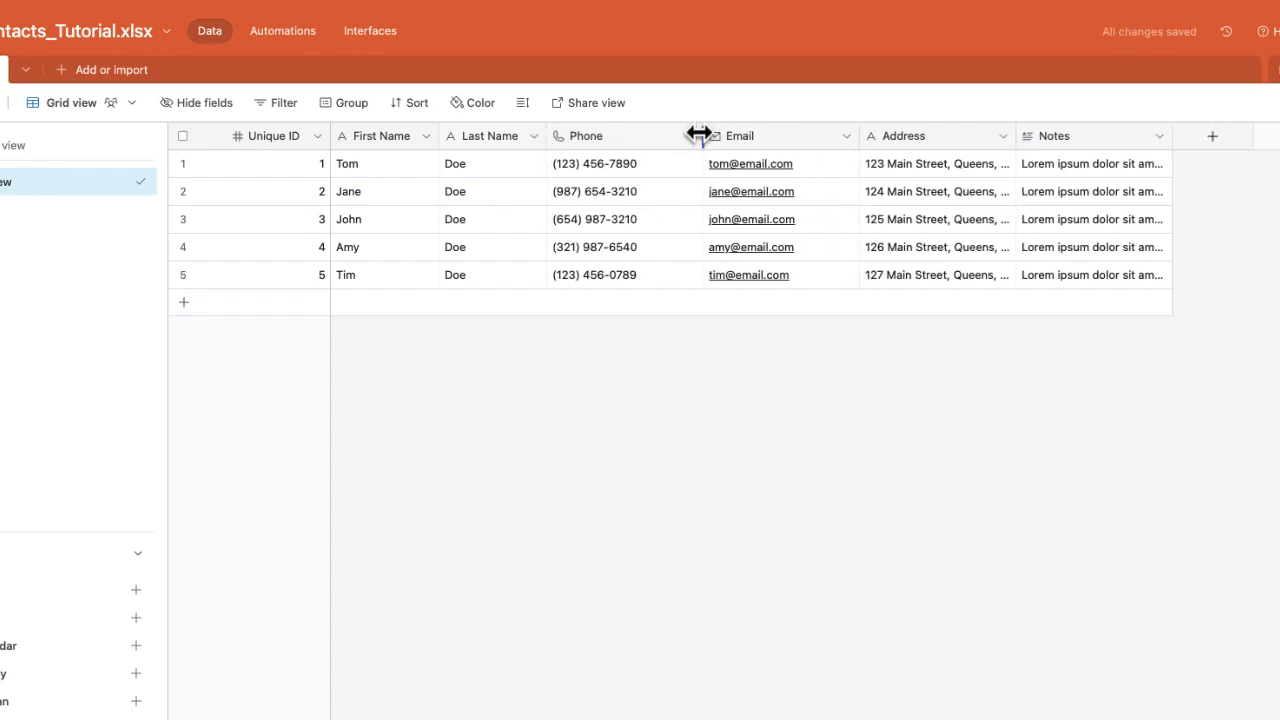
left_click_drag(700, 136, 663, 136)
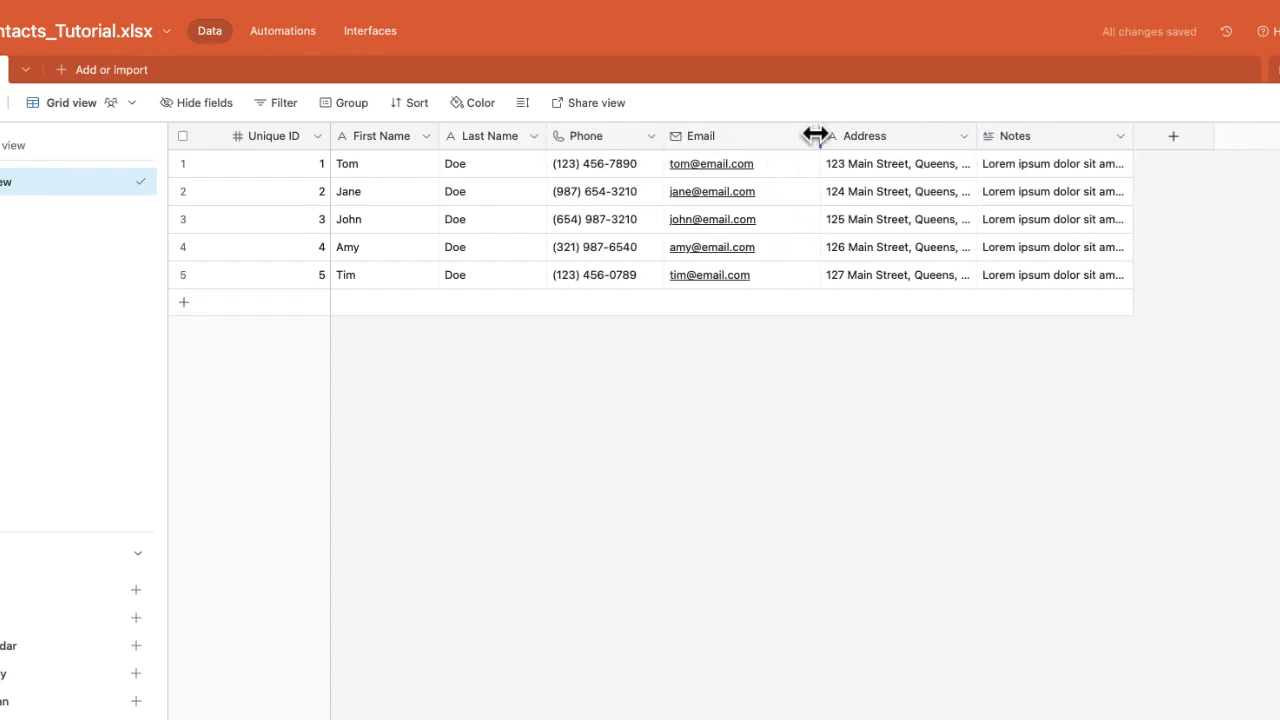
left_click_drag(816, 136, 773, 136)
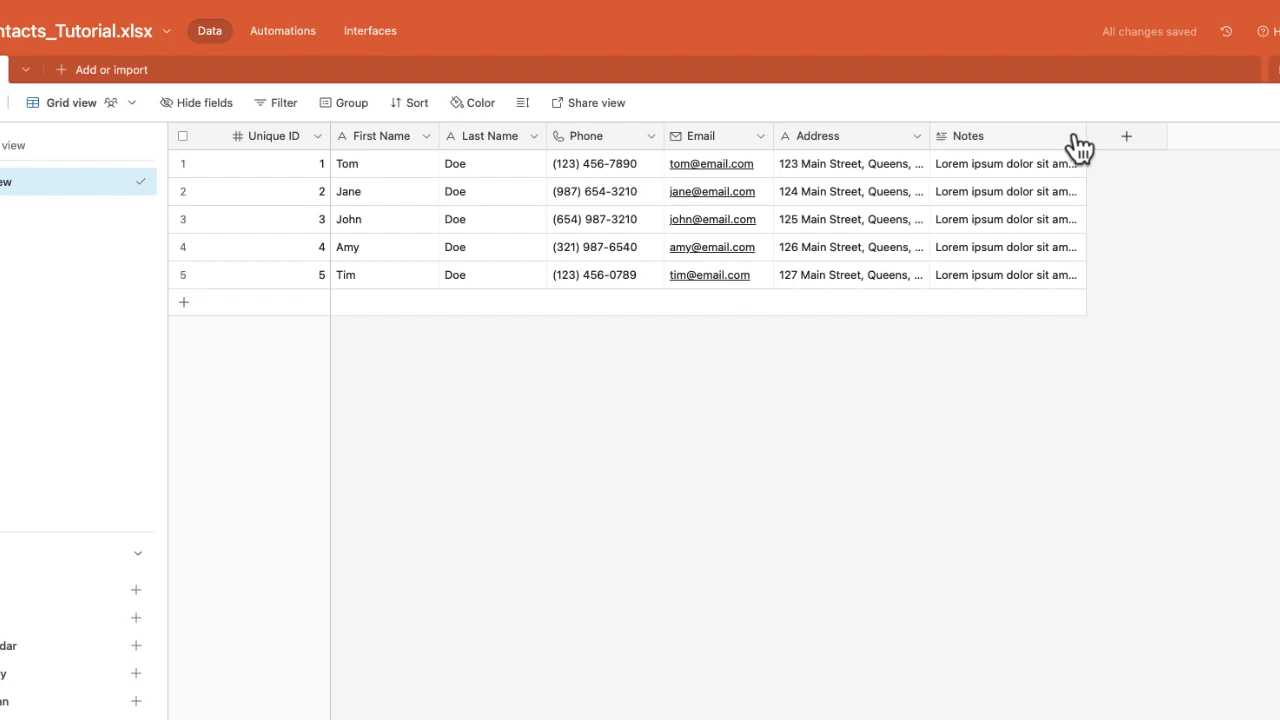
left_click_drag(1085, 136, 1163, 136)
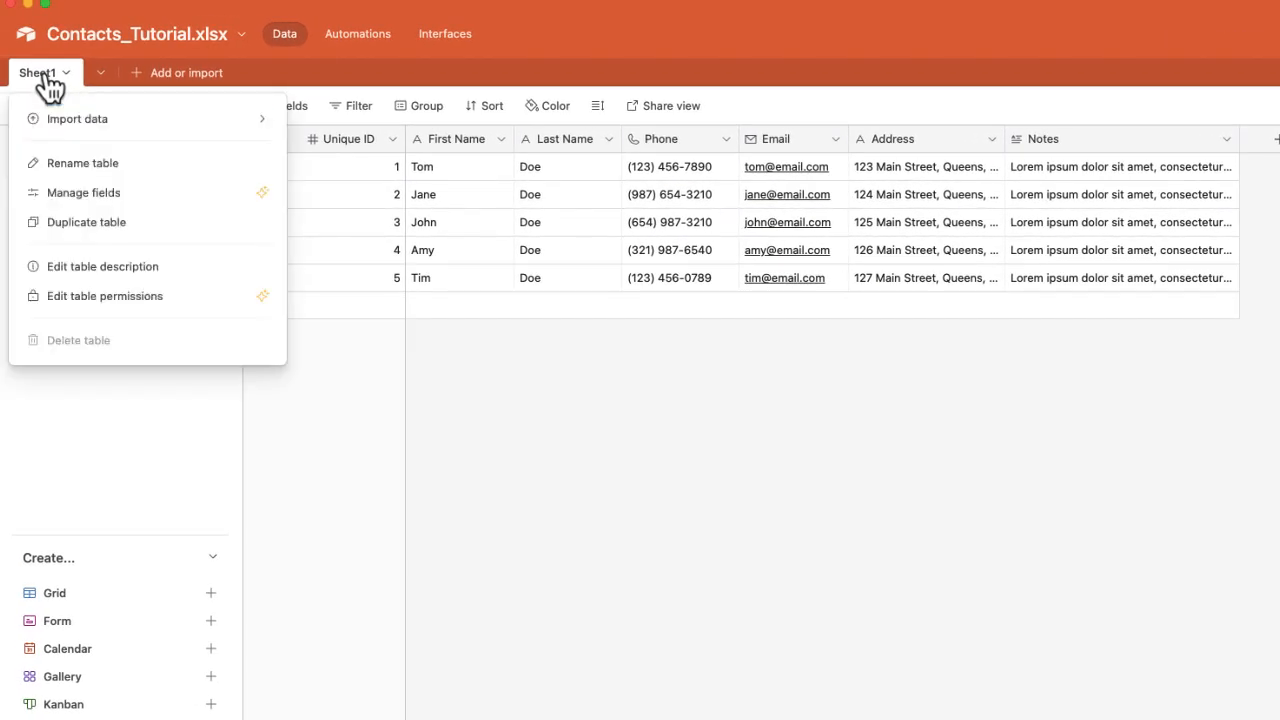
Rename the Sheet1 table as Contacts and save the new name.
left_click(47, 88)
left_click(40, 86)
mouse_move(70, 130)
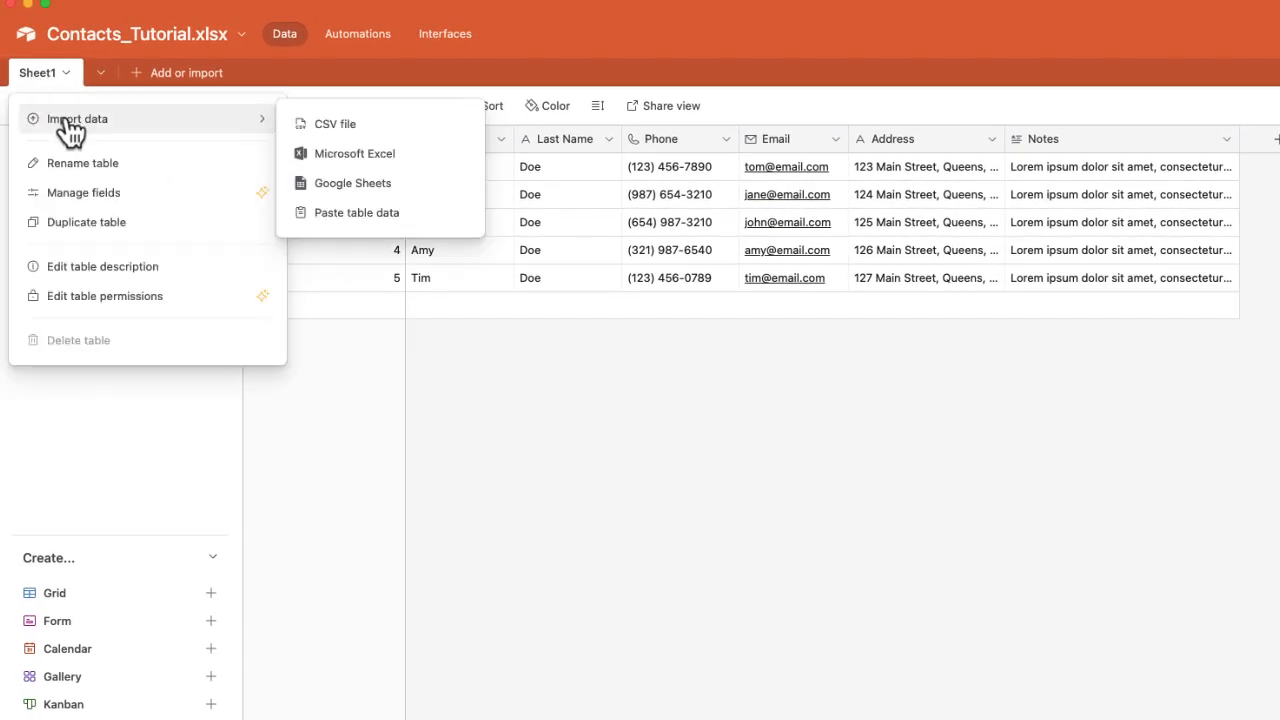
left_click(40, 86)
double_click(40, 86)
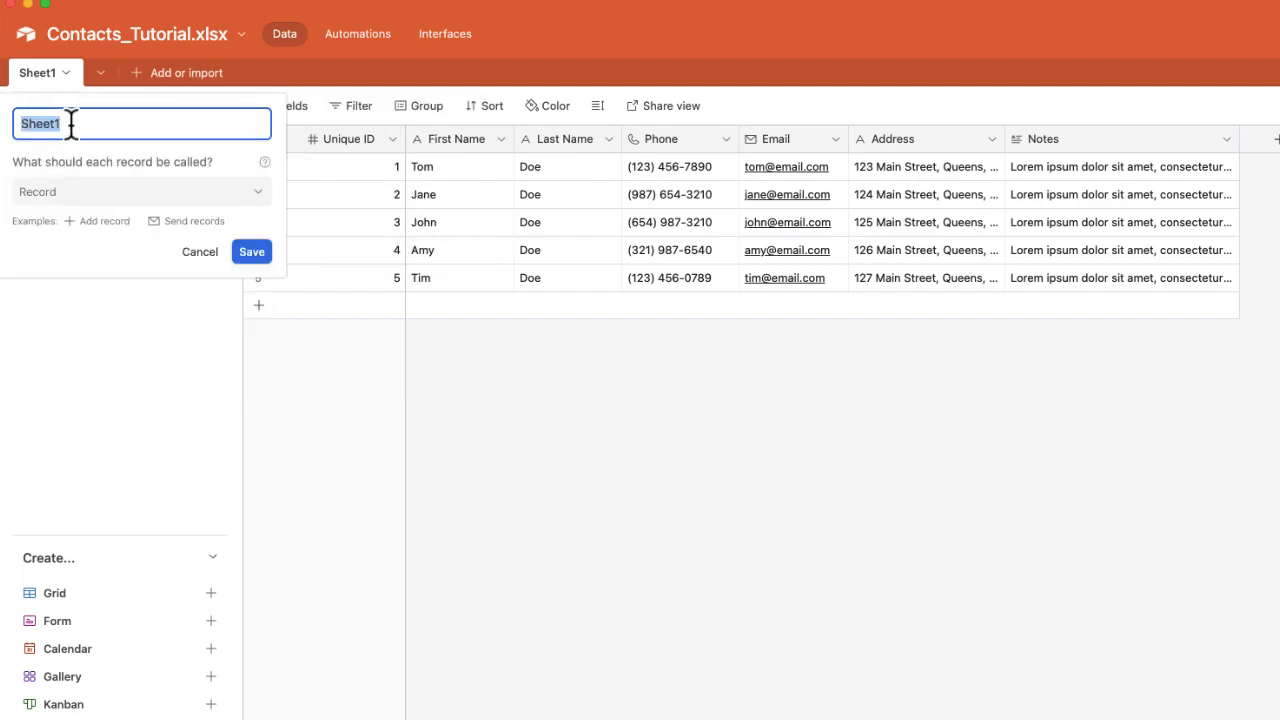
type("Contacts")
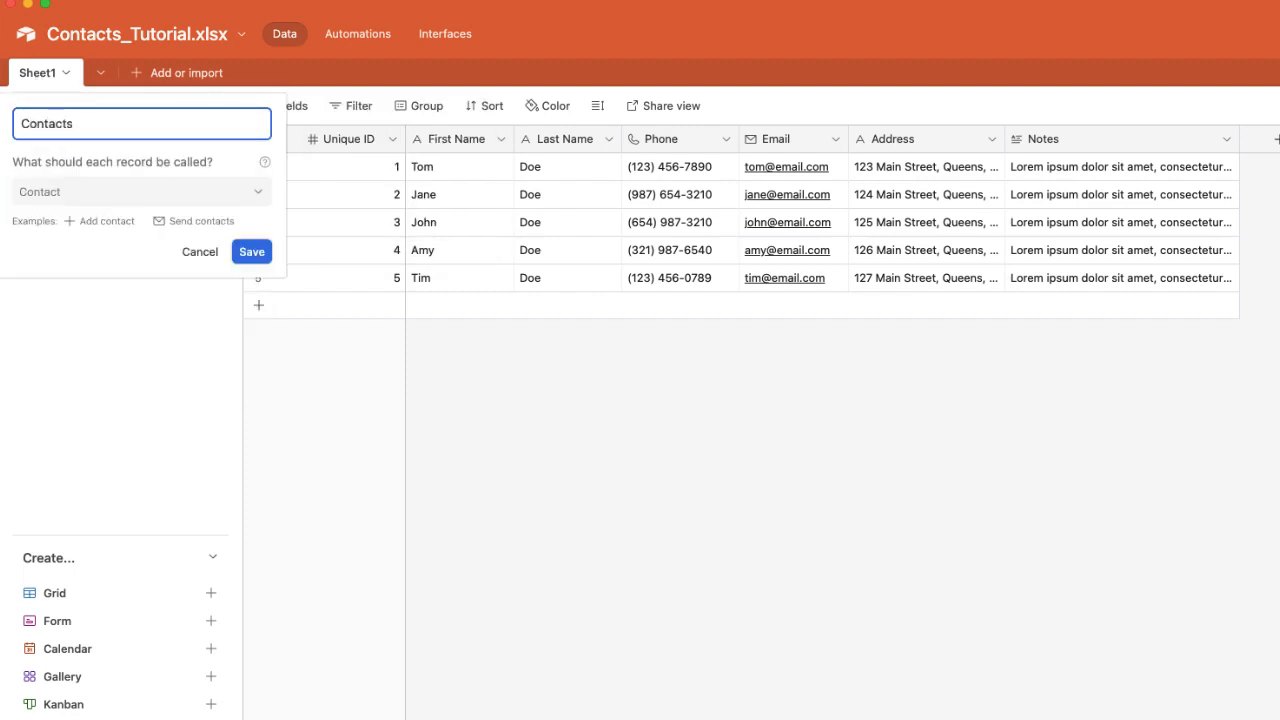
left_click(253, 256)
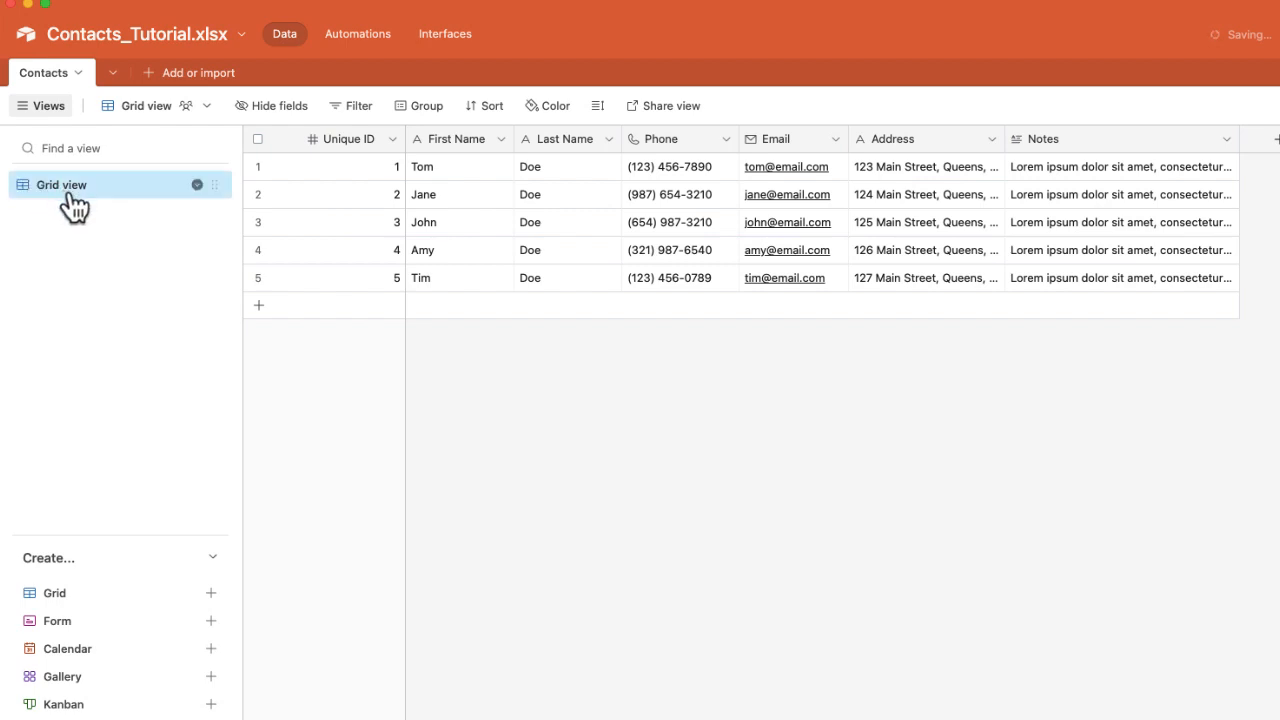
Rename the table's Grid view as All Contacts.
double_click(77, 190)
type("A")
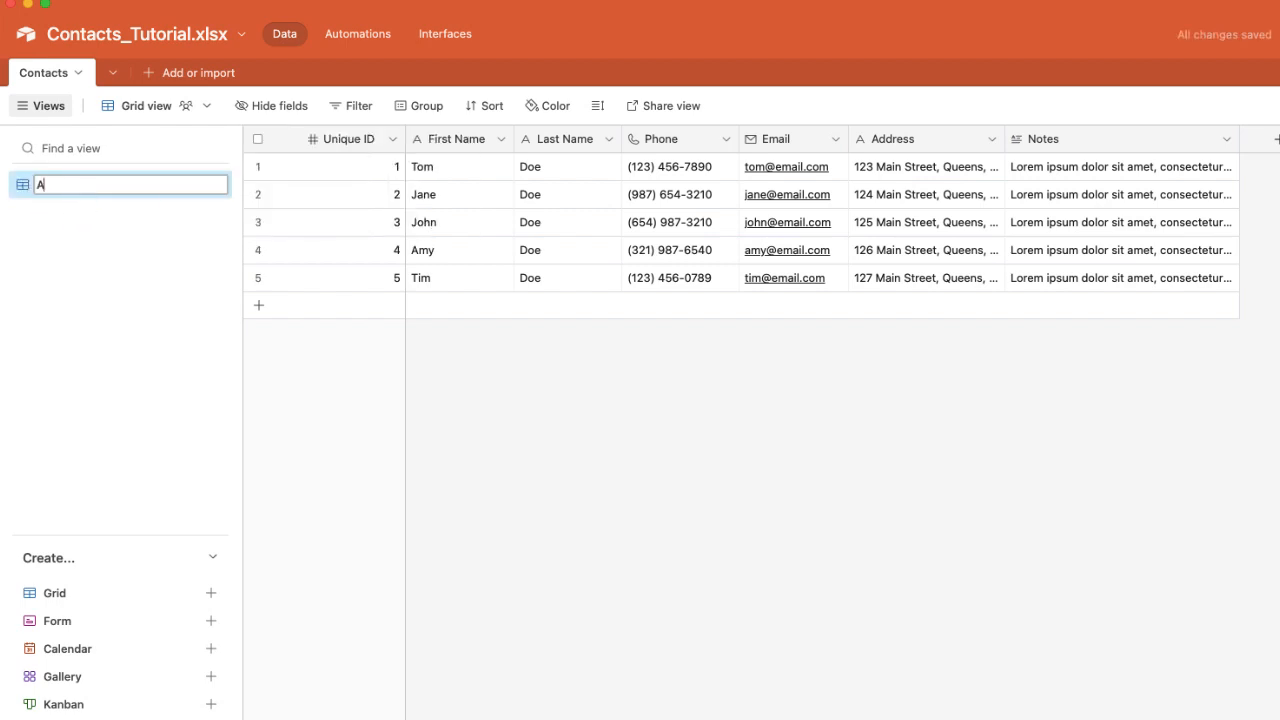
type("ll Contacts")
key("Return")
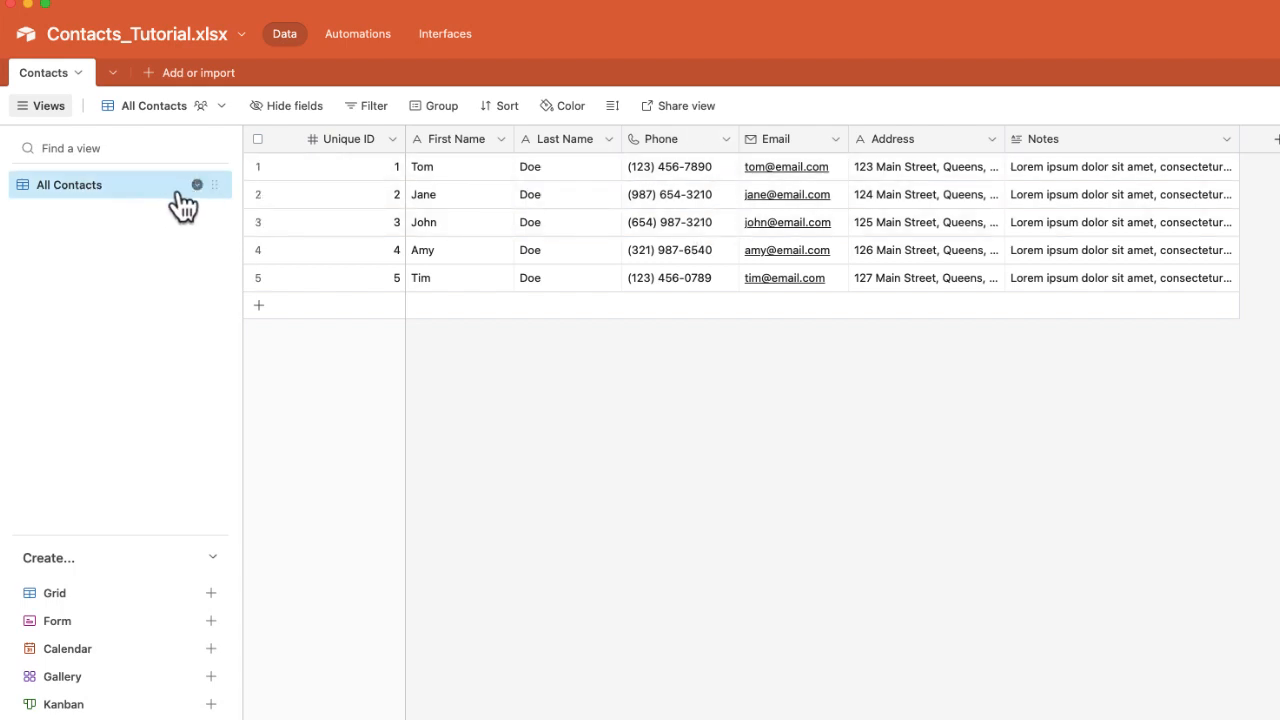
Duplicate the All Contacts view.
mouse_move(200, 188)
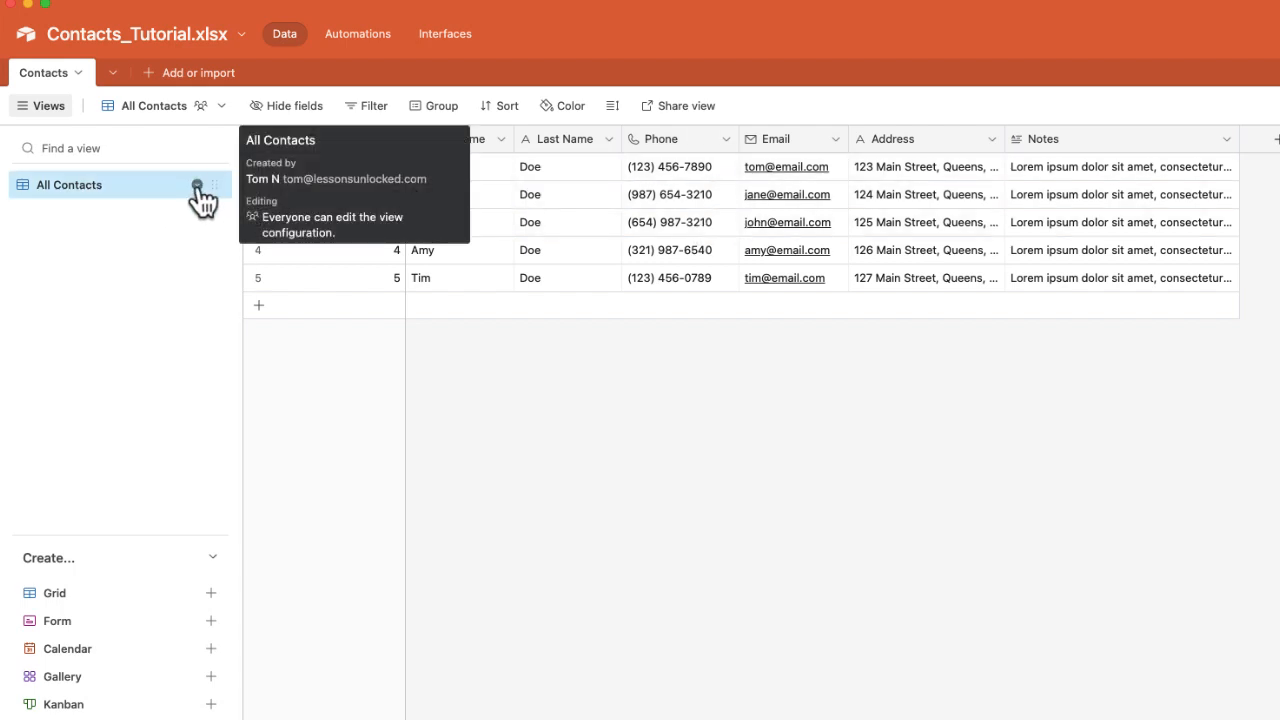
left_click(198, 188)
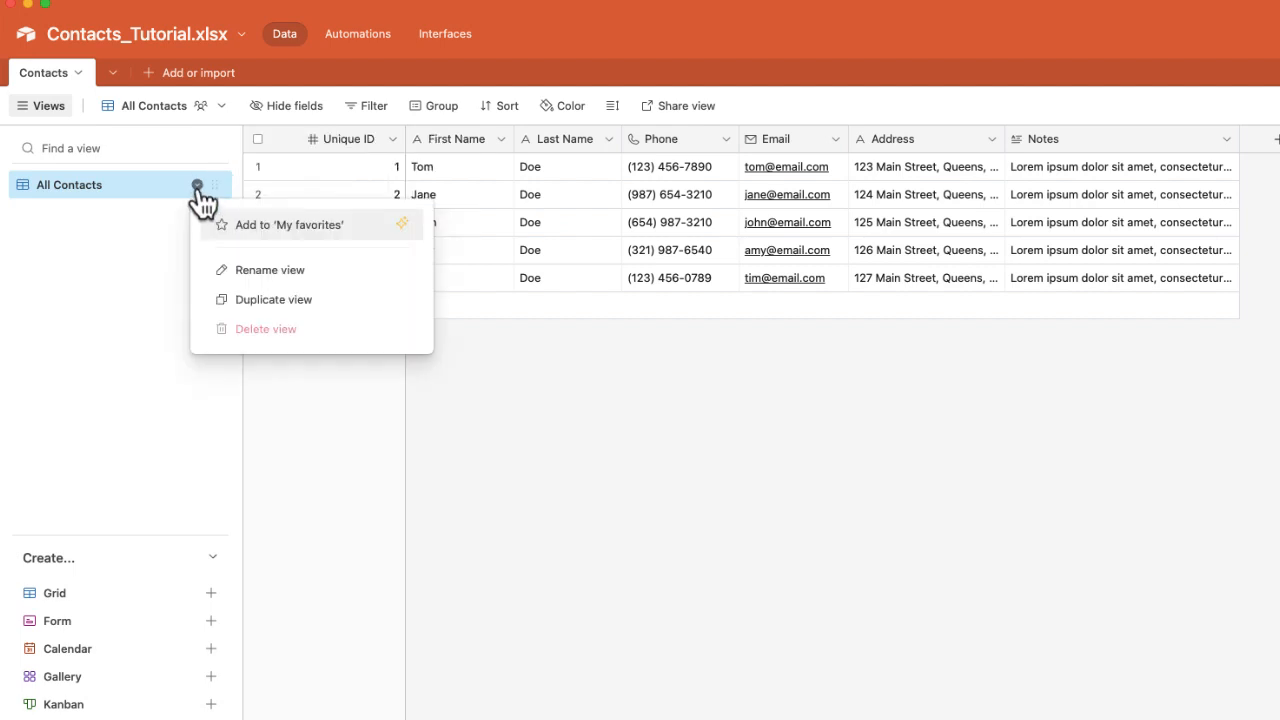
left_click(282, 302)
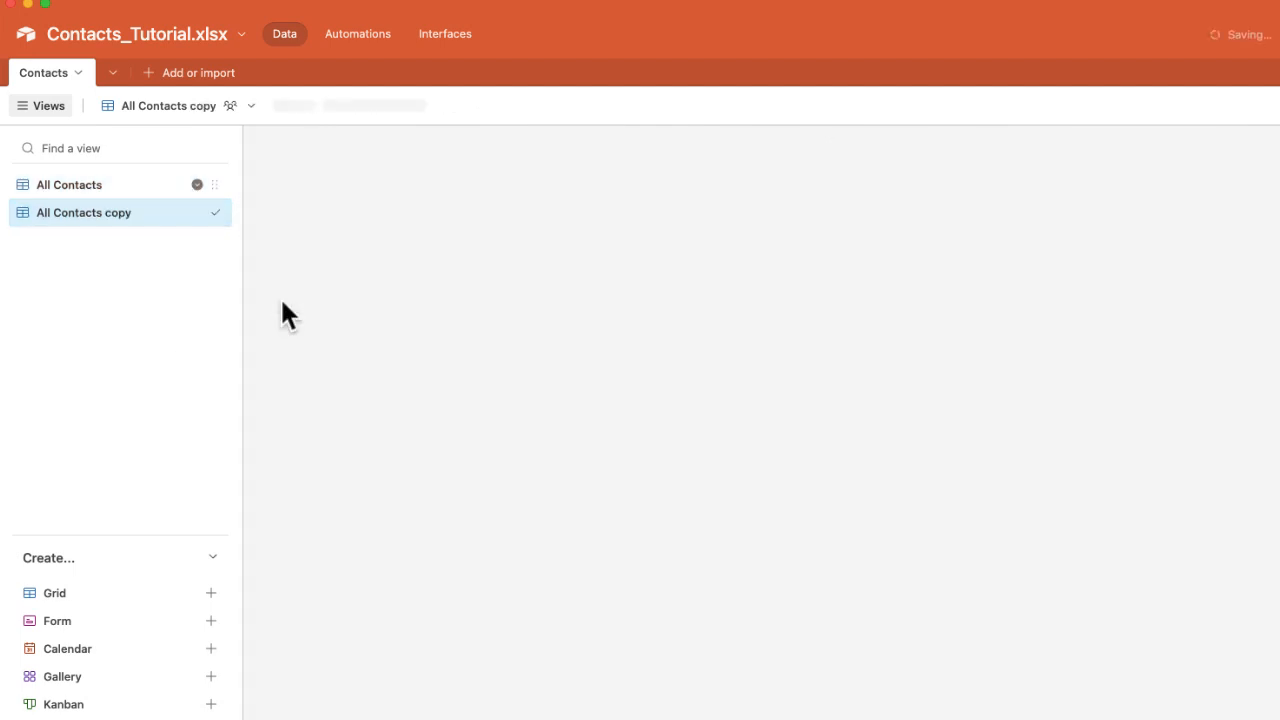
Rename the duplicated view as All Contacts with Phone.
left_click(195, 105)
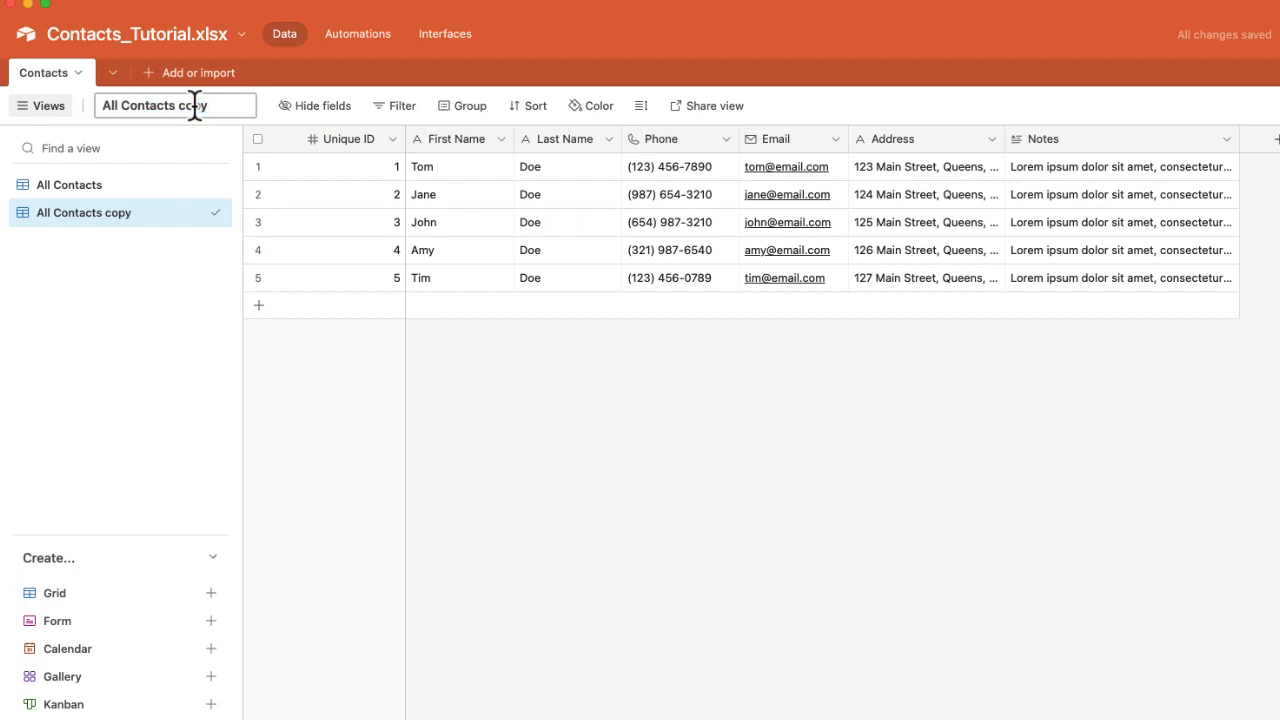
left_click_drag(231, 106, 54, 112)
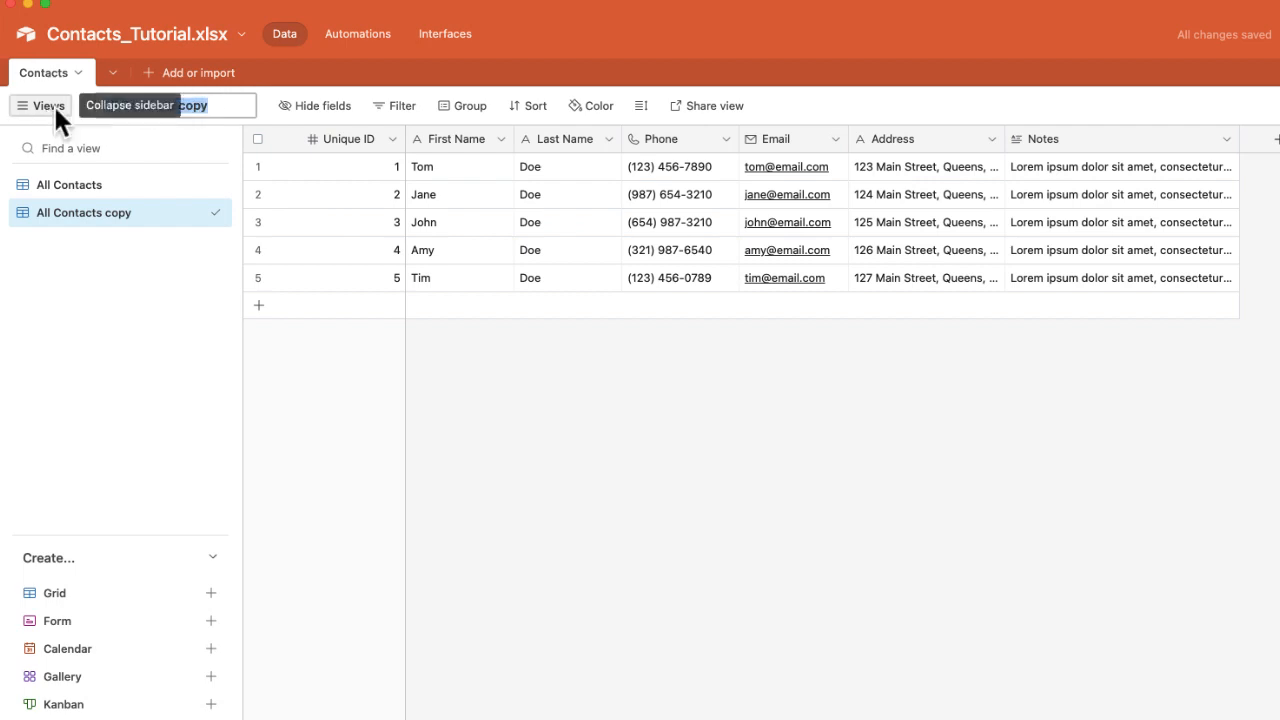
left_click(190, 108)
triple_click(191, 108)
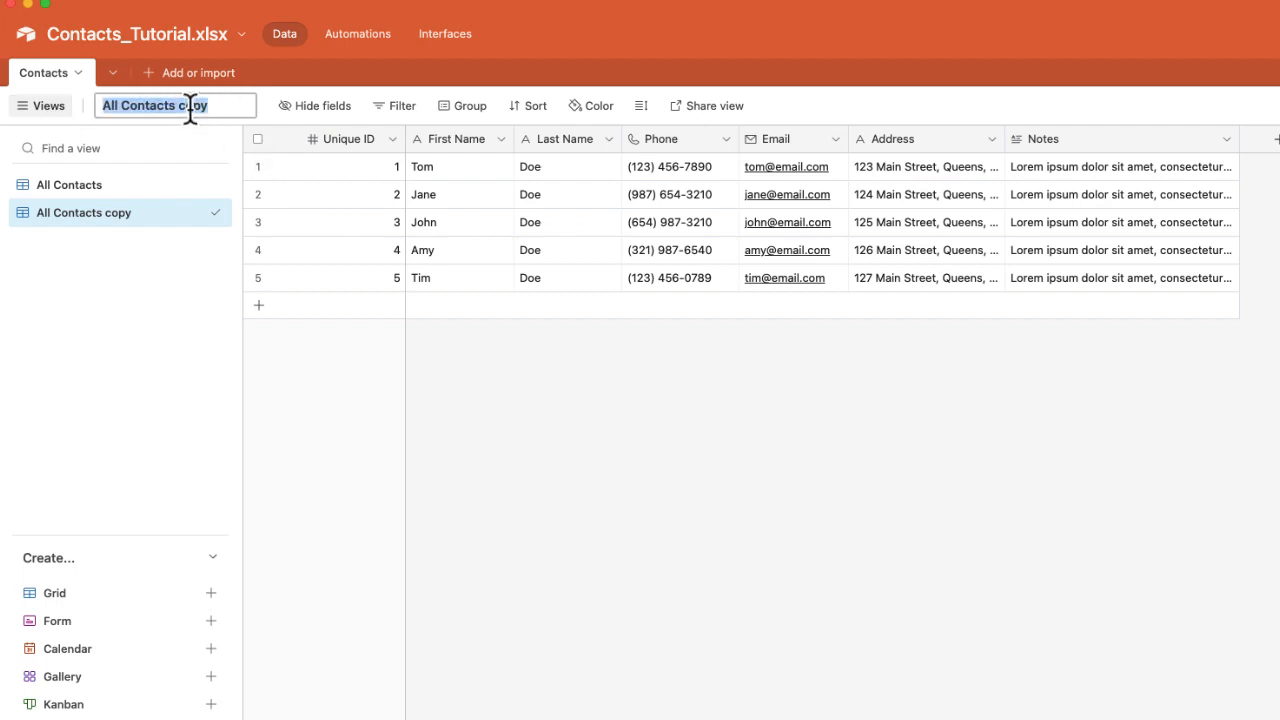
left_click(222, 105)
key("BackSpace")
key("BackSpace")
key("BackSpace")
key("BackSpace")
key("BackSpace")
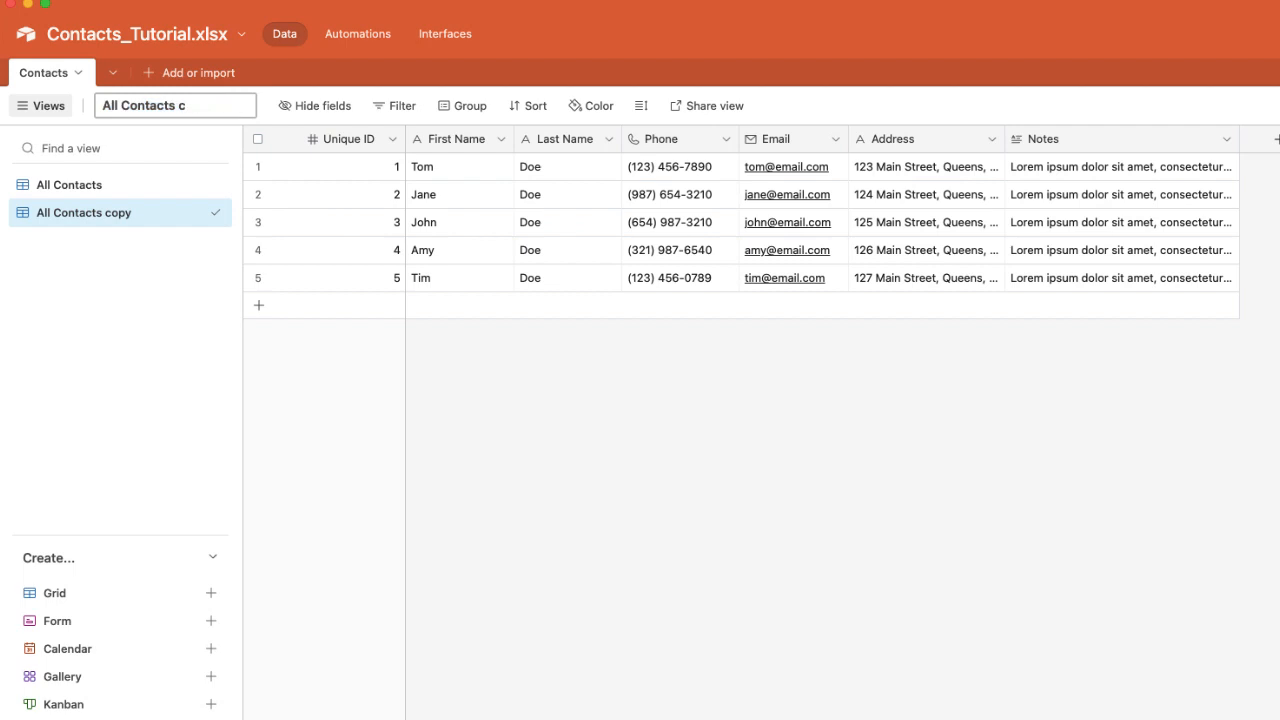
type("with Phone")
left_click(171, 281)
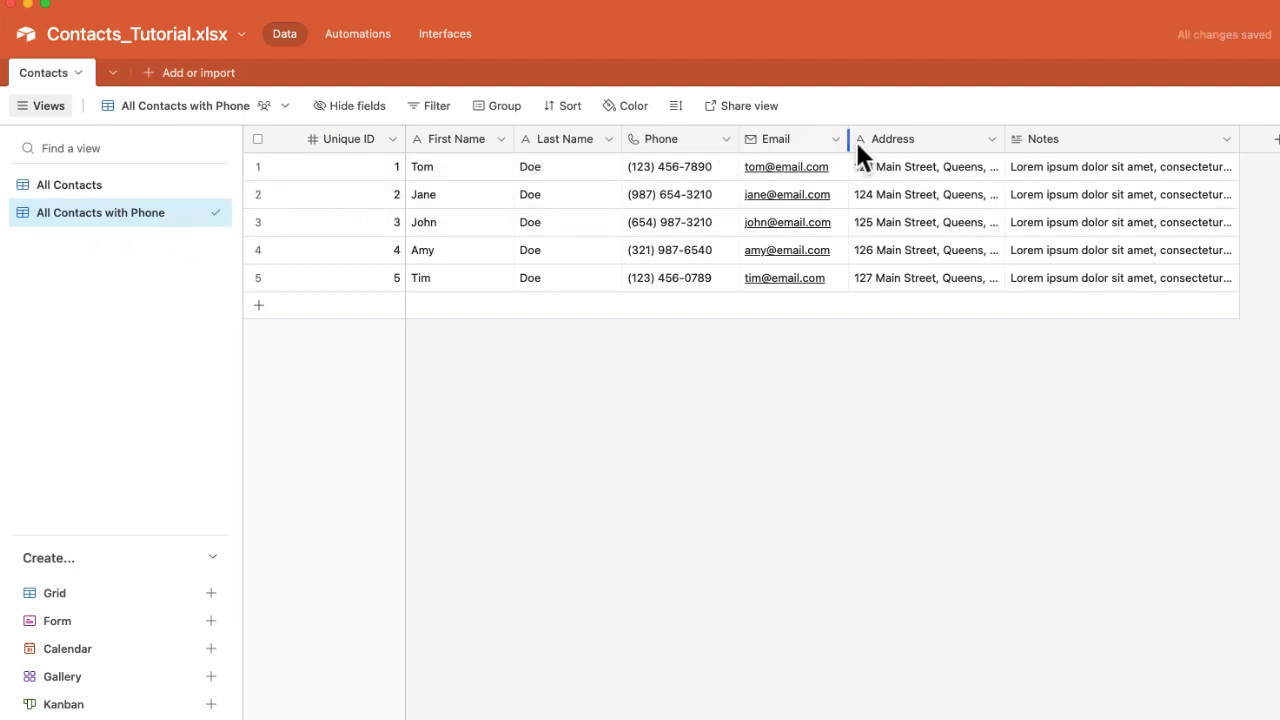
Hide the Email, Address and Notes fields in the All Contacts with Phone view.
right_click(783, 142)
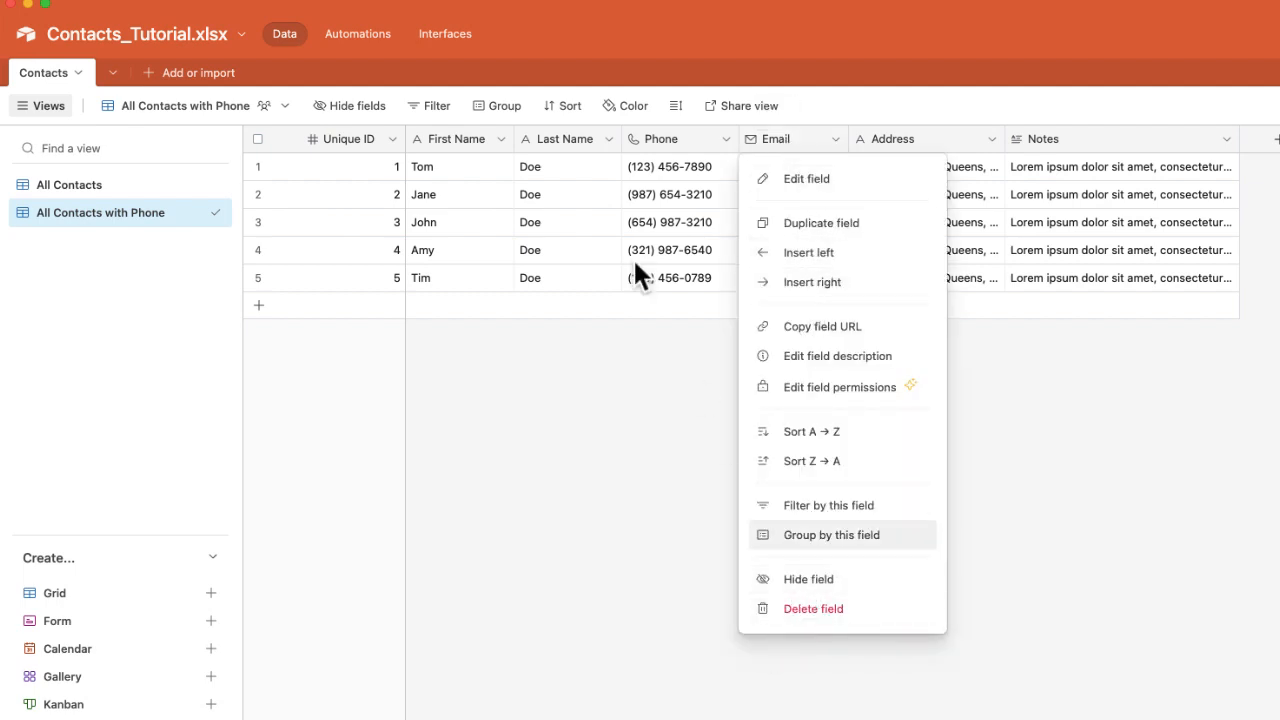
left_click(476, 334)
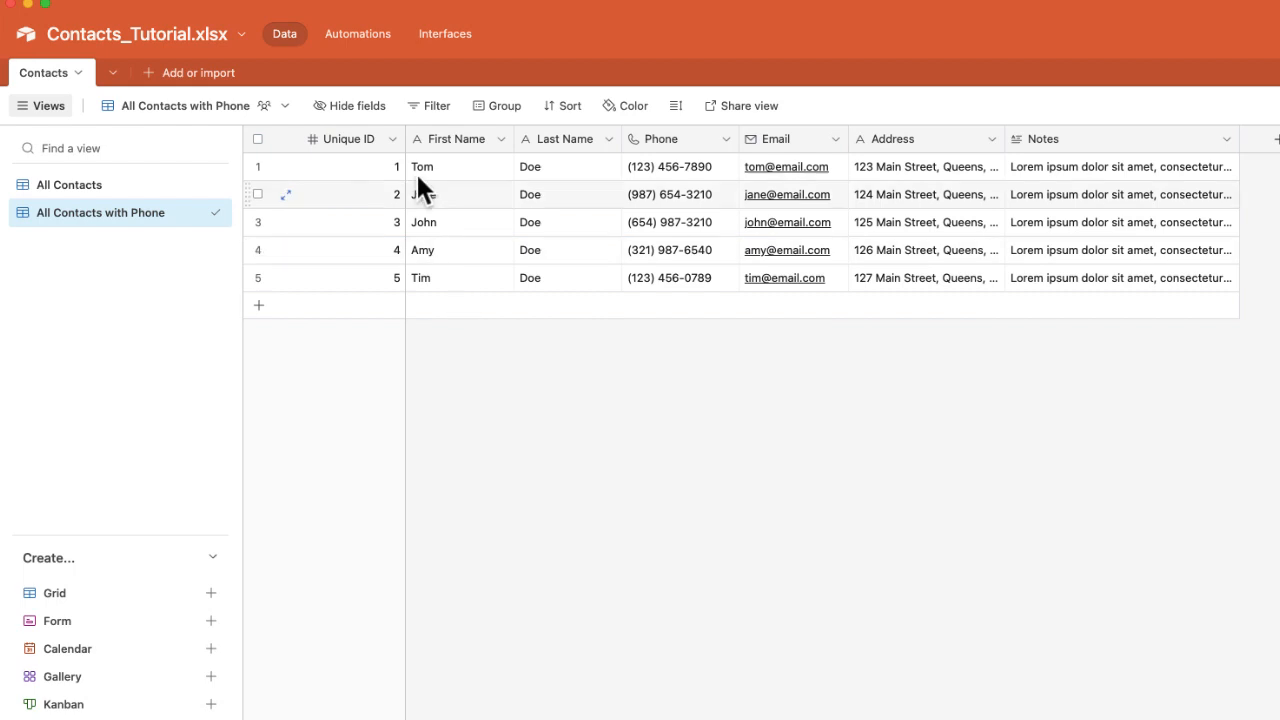
left_click(352, 112)
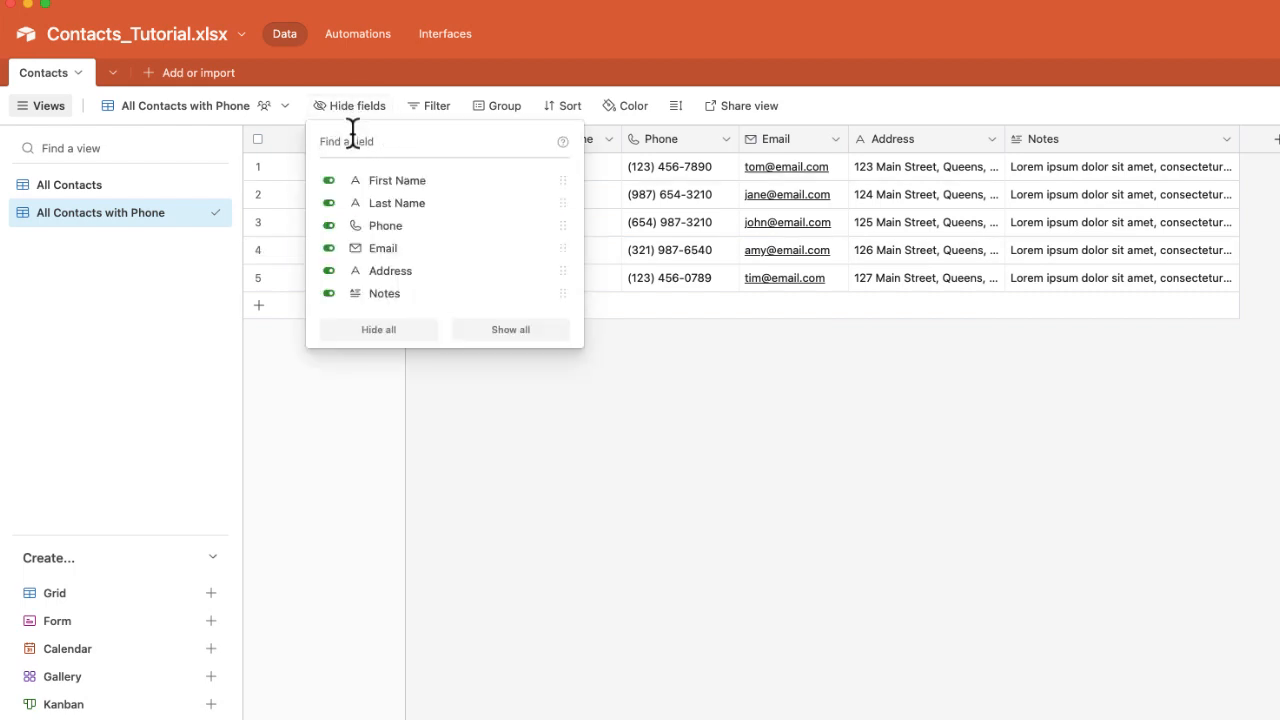
left_click(329, 250)
left_click(329, 271)
left_click(329, 293)
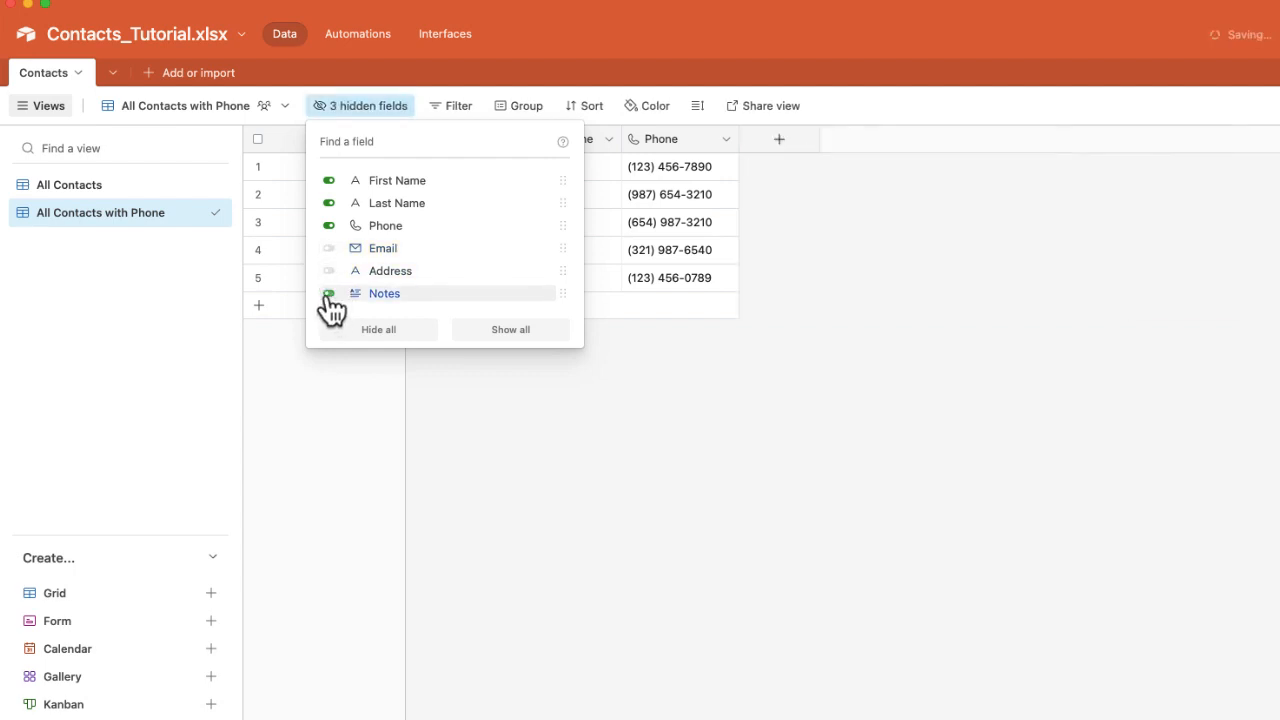
left_click(523, 399)
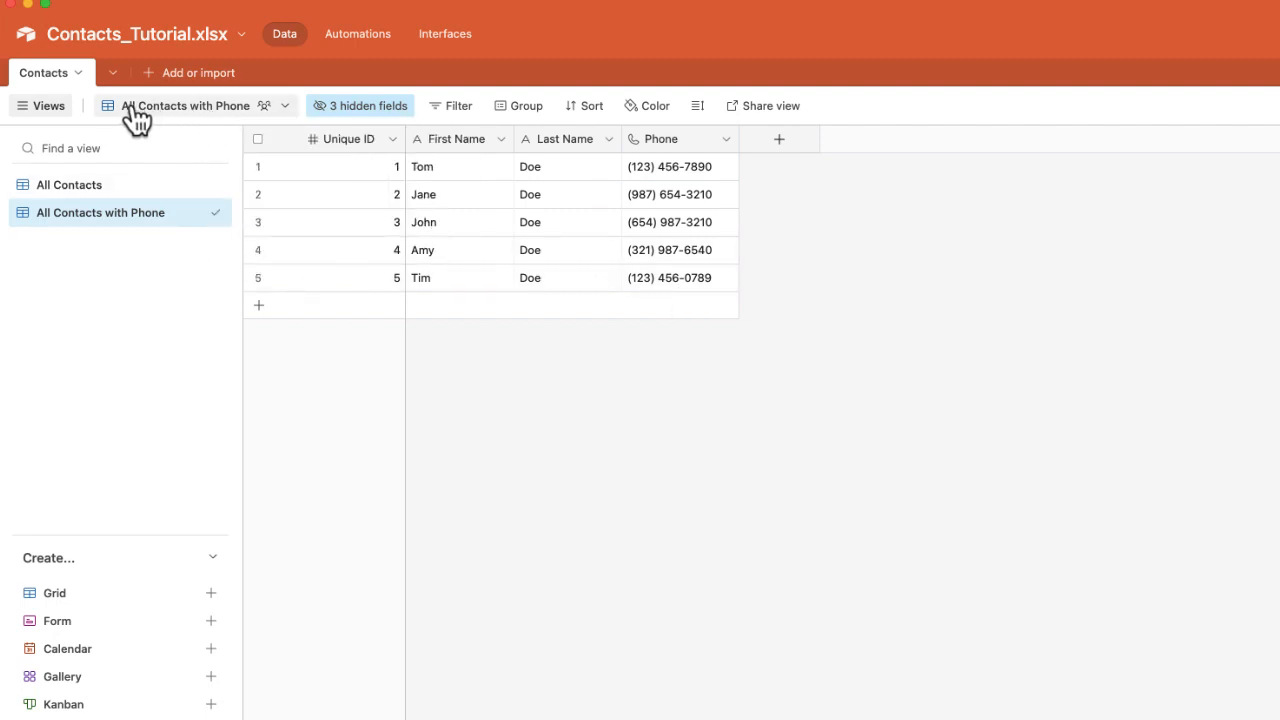
Download the All Contacts with Phone view as a CSV, switch to Finder and open the downloaded file from the Downloads folder.
left_click(285, 108)
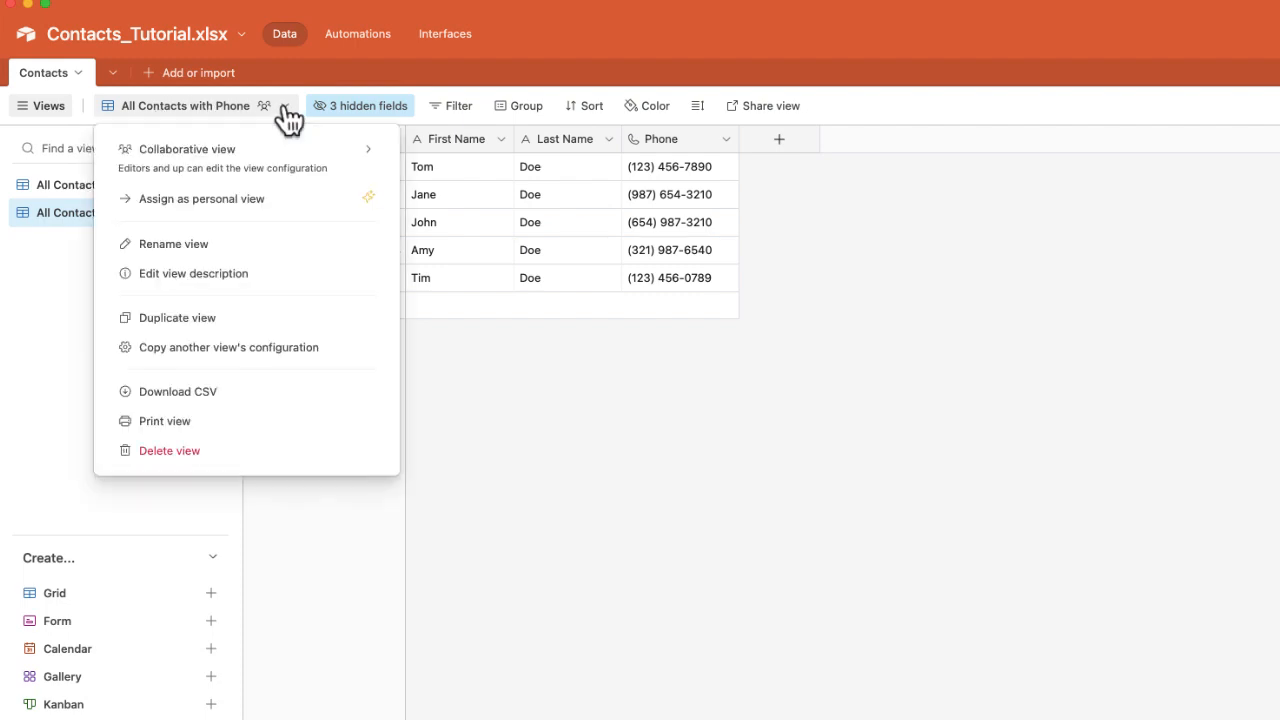
left_click(200, 398)
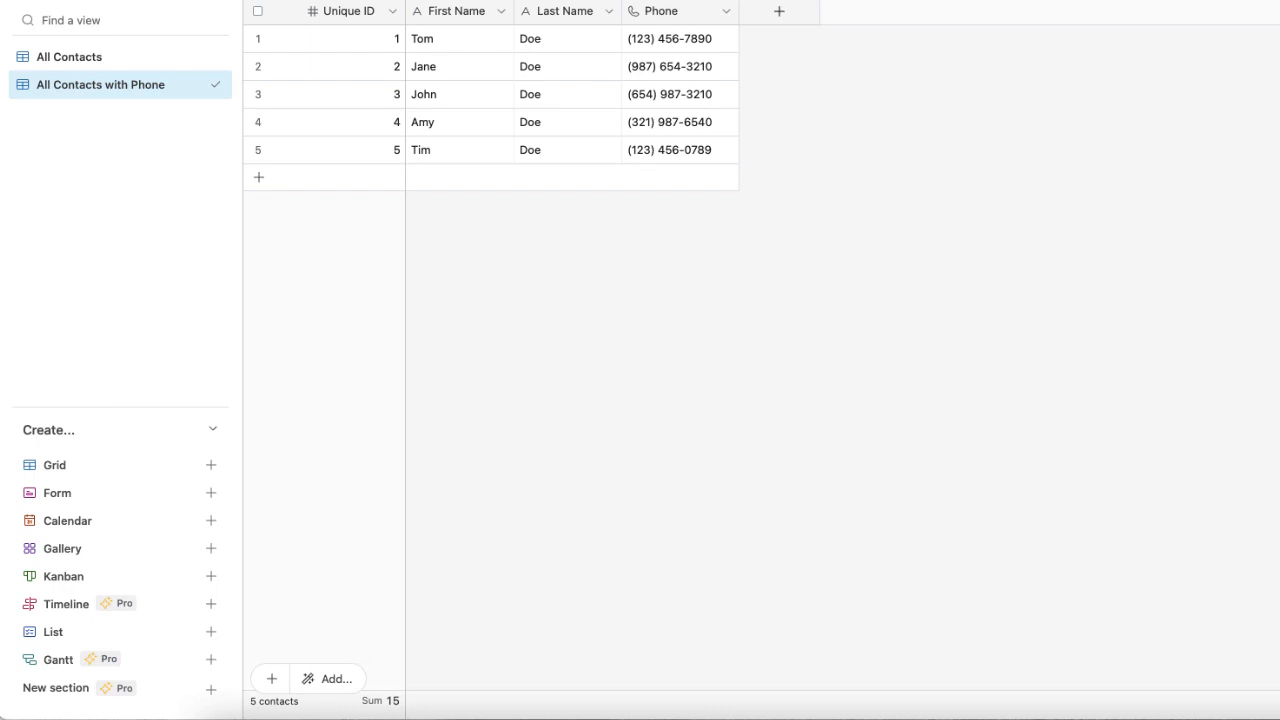
left_click(345, 719)
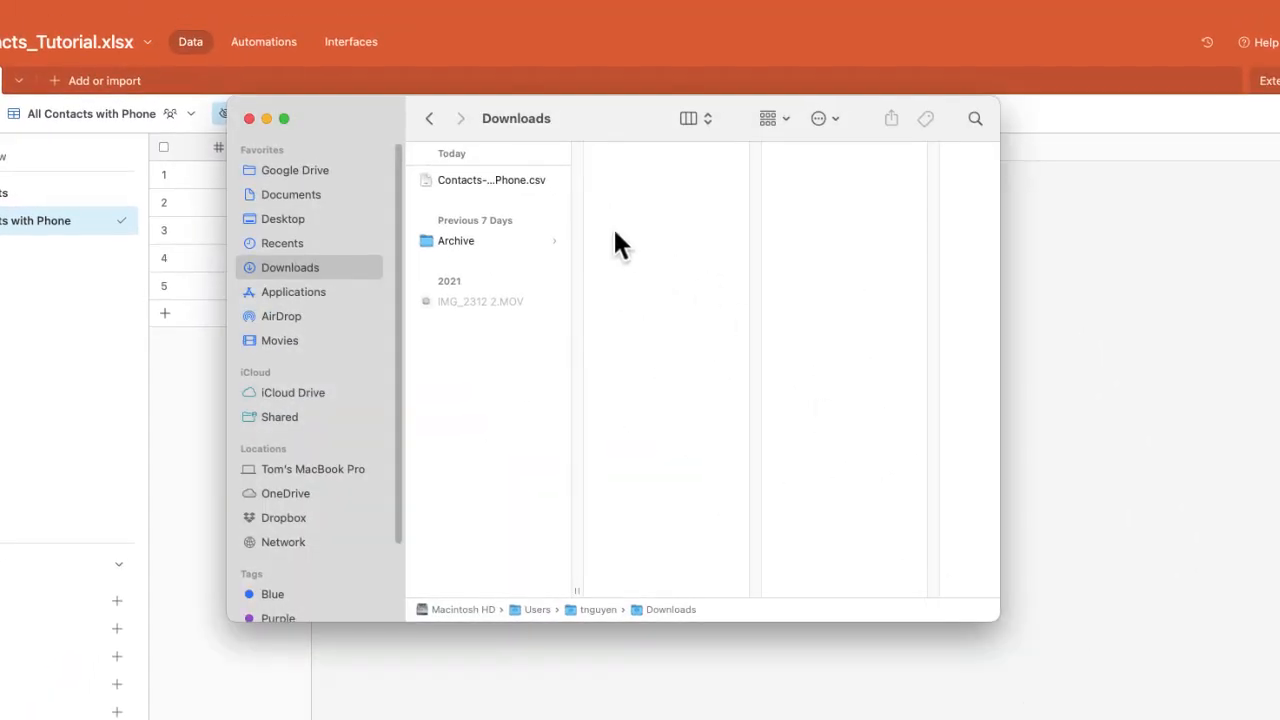
left_click(477, 180)
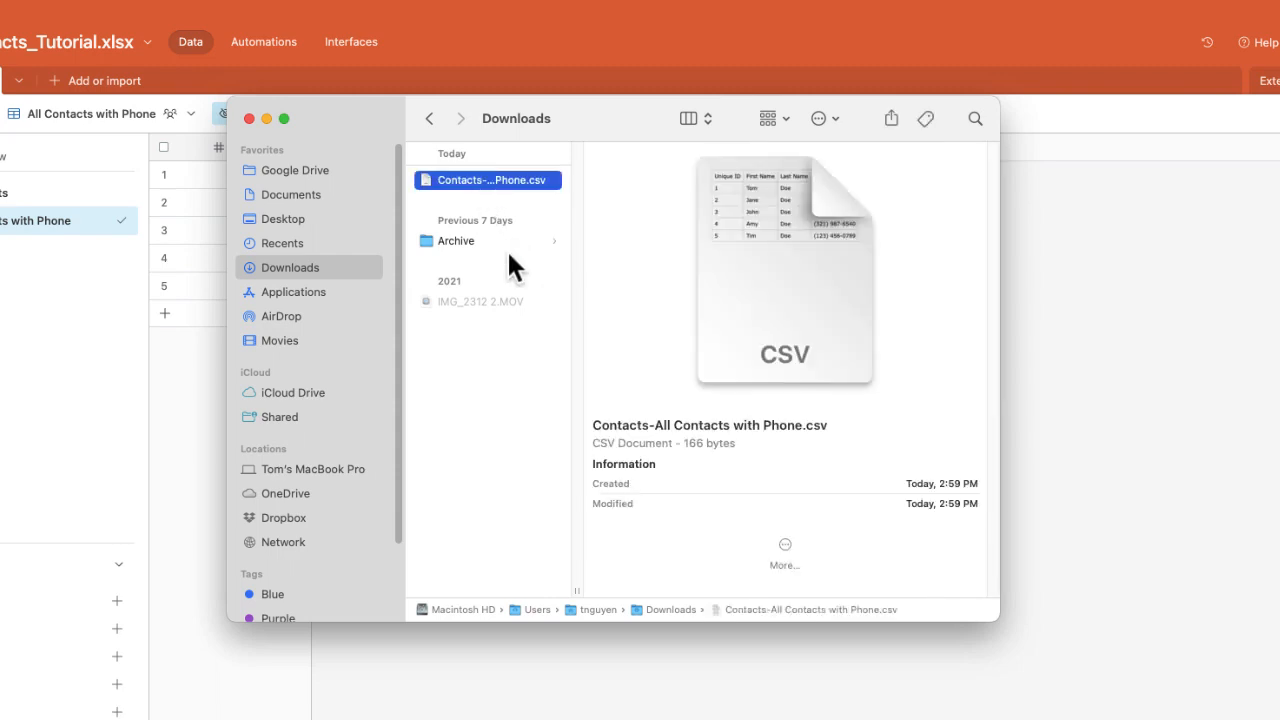
double_click(472, 181)
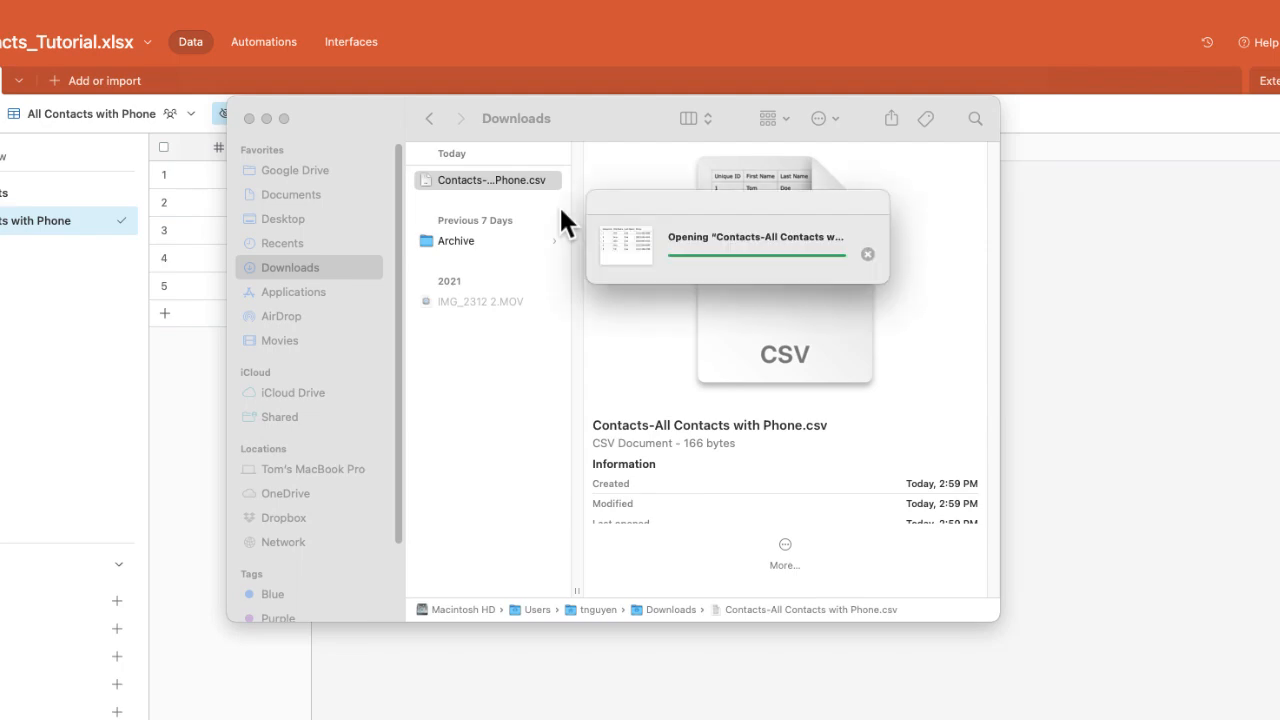